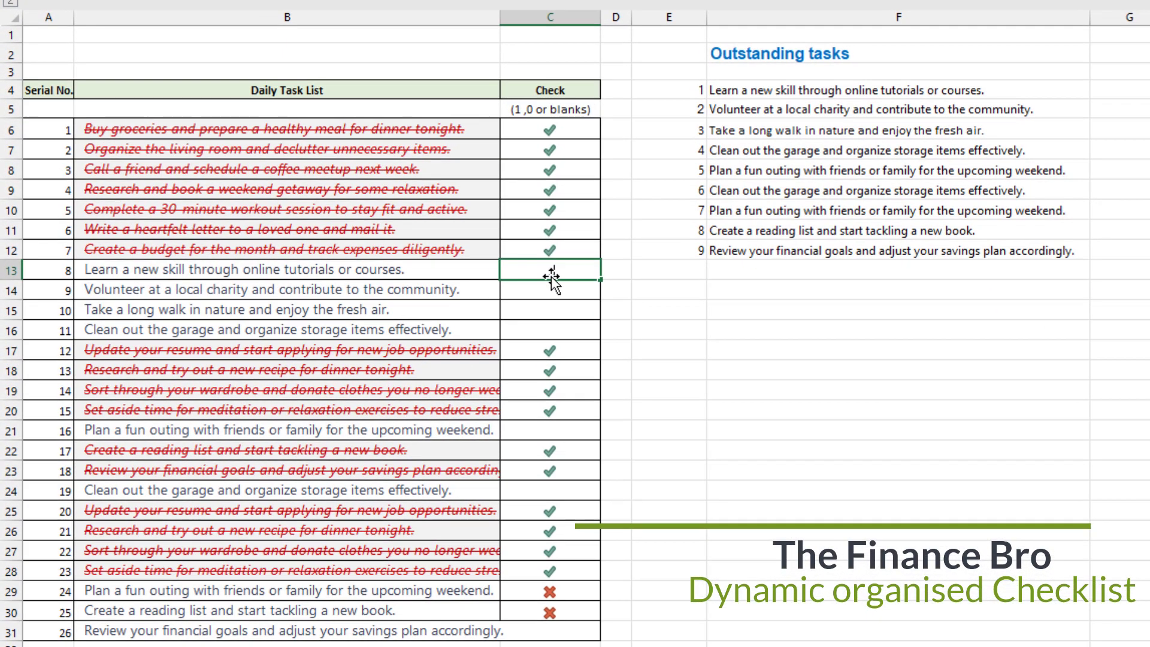
Enter 1 in C13, C14 and C15 to mark tasks 8 to 10 done.
text(1)
key(Return)
text(1)
key(Return)
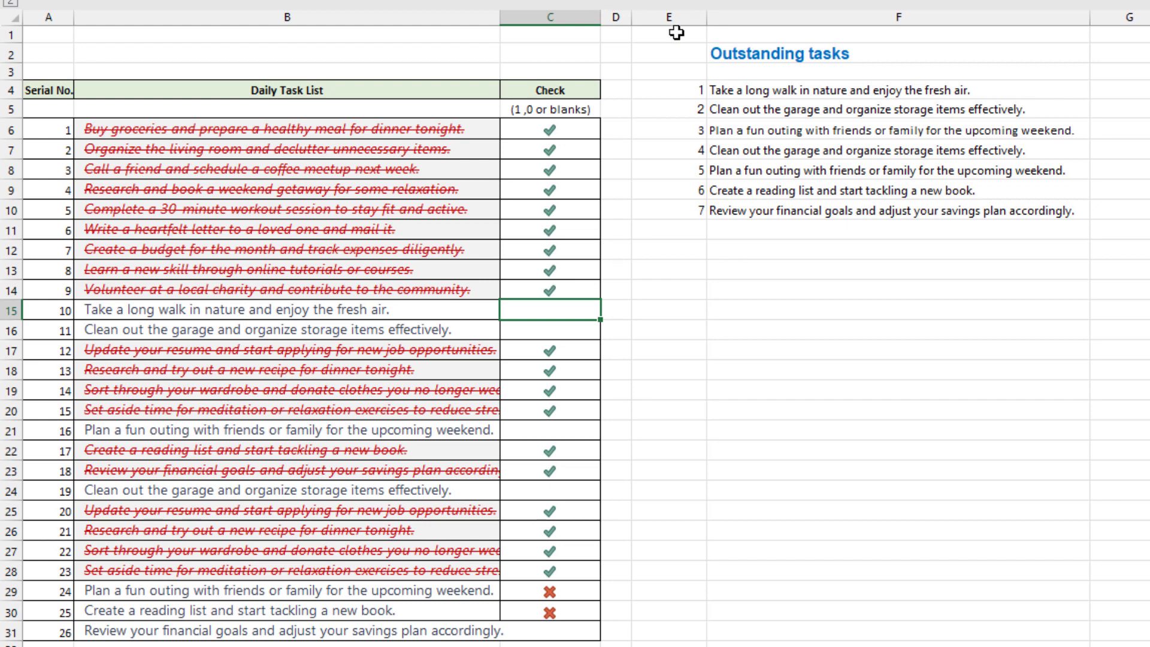
scroll(617, 3, right, 3)
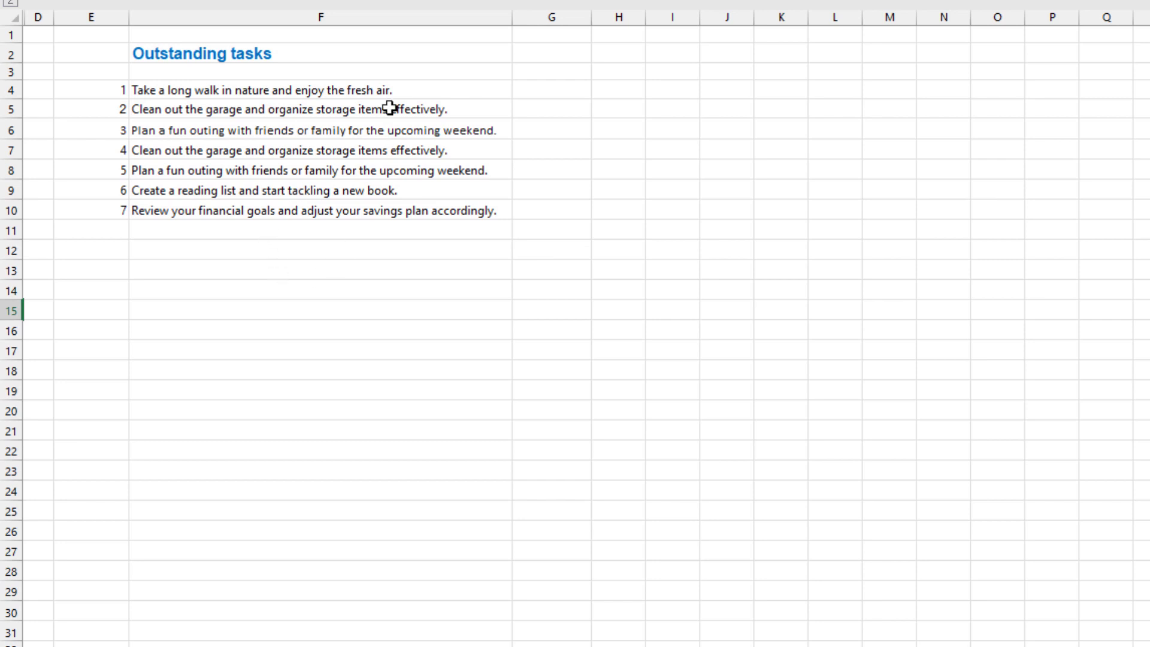
text(1)
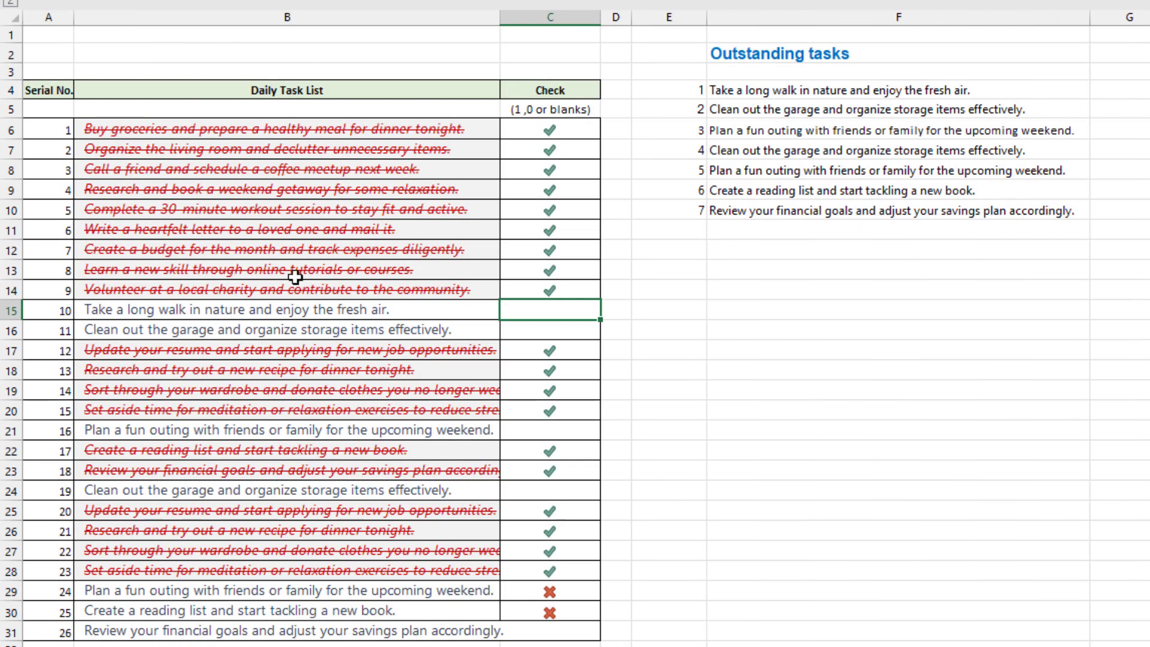
key(Return)
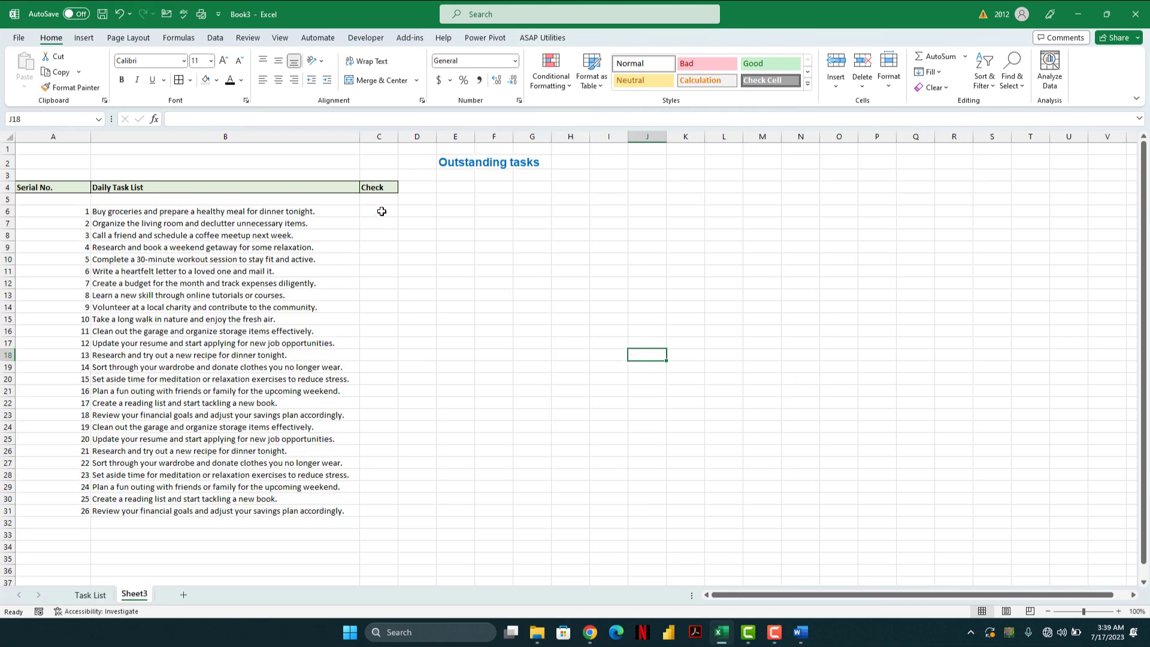
Apply the 3 Symbols check/exclamation/cross icon set to the Check cells C6:C31.
drag(381, 212, 372, 510)
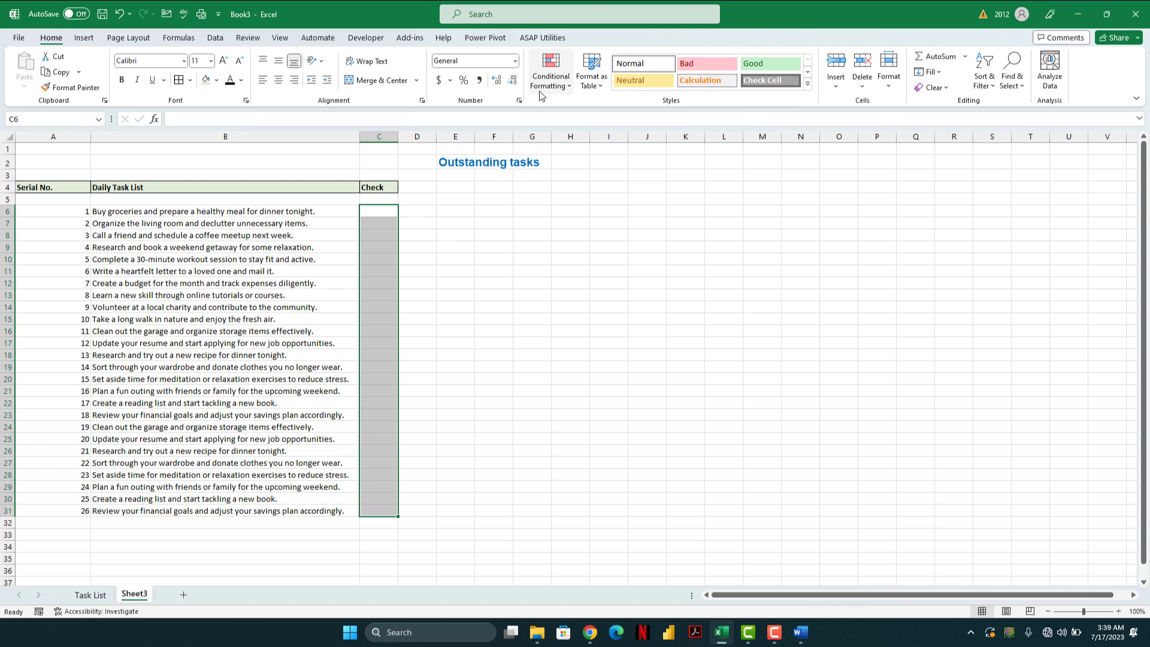
click(541, 90)
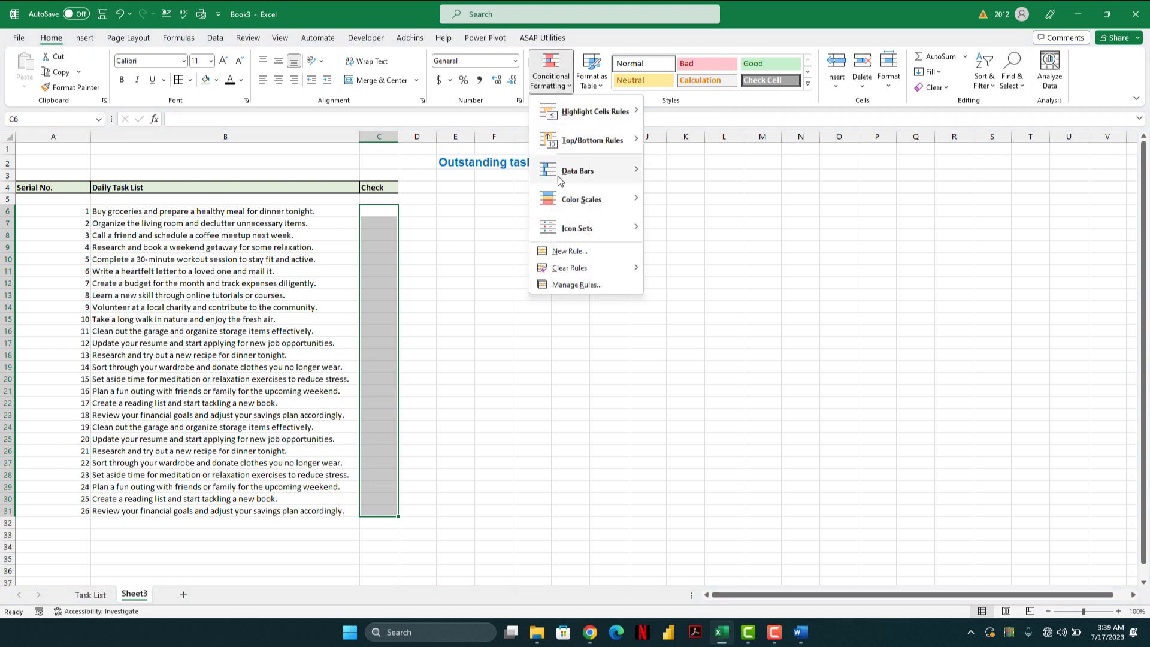
mouse_move(565, 211)
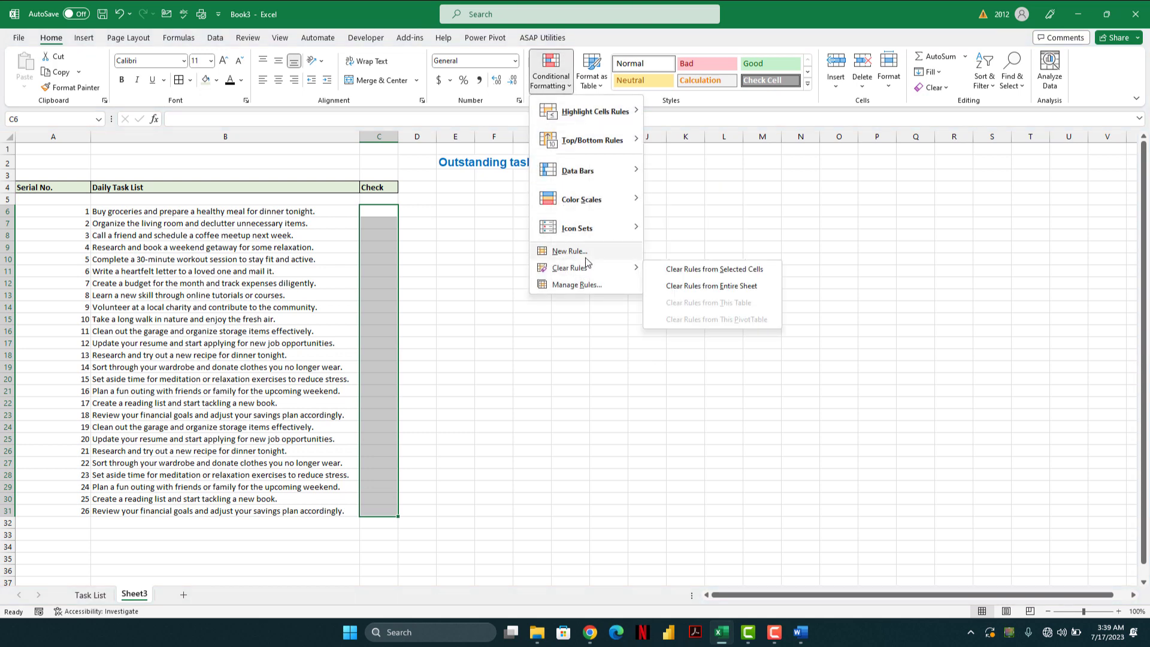
mouse_move(592, 236)
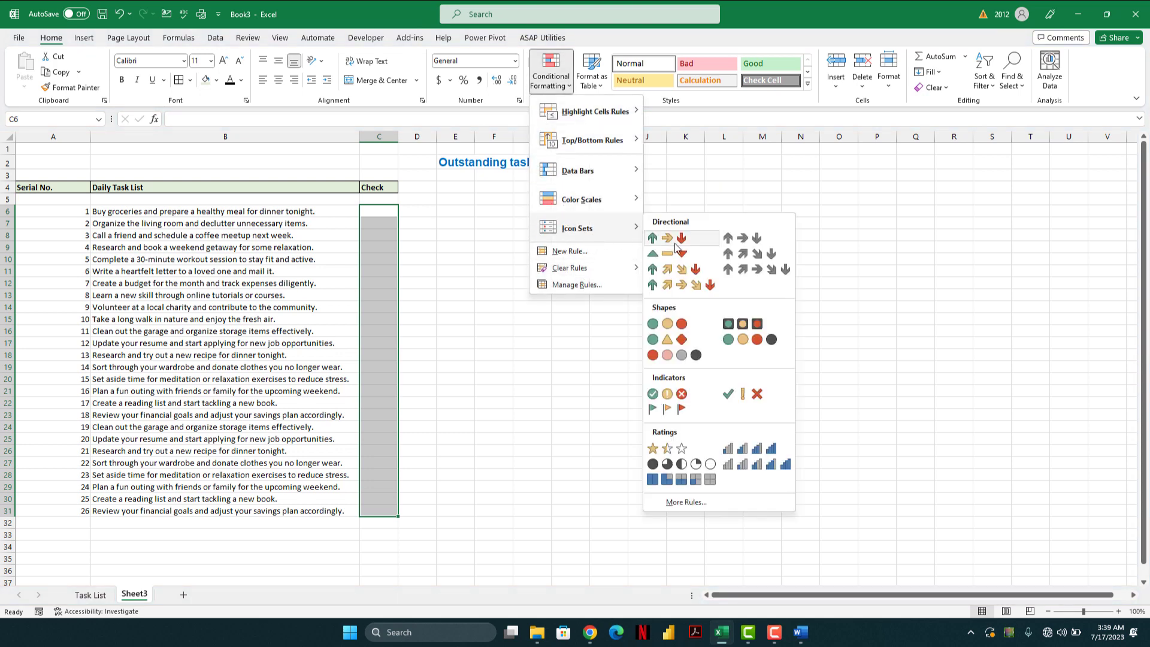
click(743, 396)
click(559, 90)
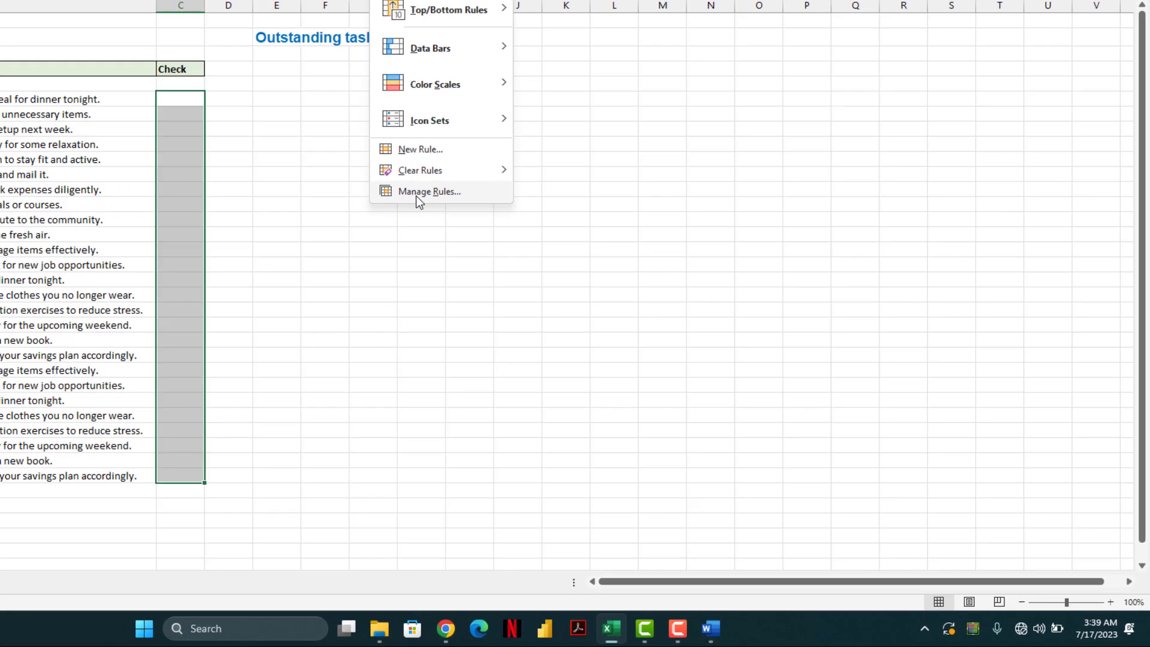
Set the Icon Set rule's Applies to range to $C$6:$C$31 in the Rules Manager and apply it.
click(568, 285)
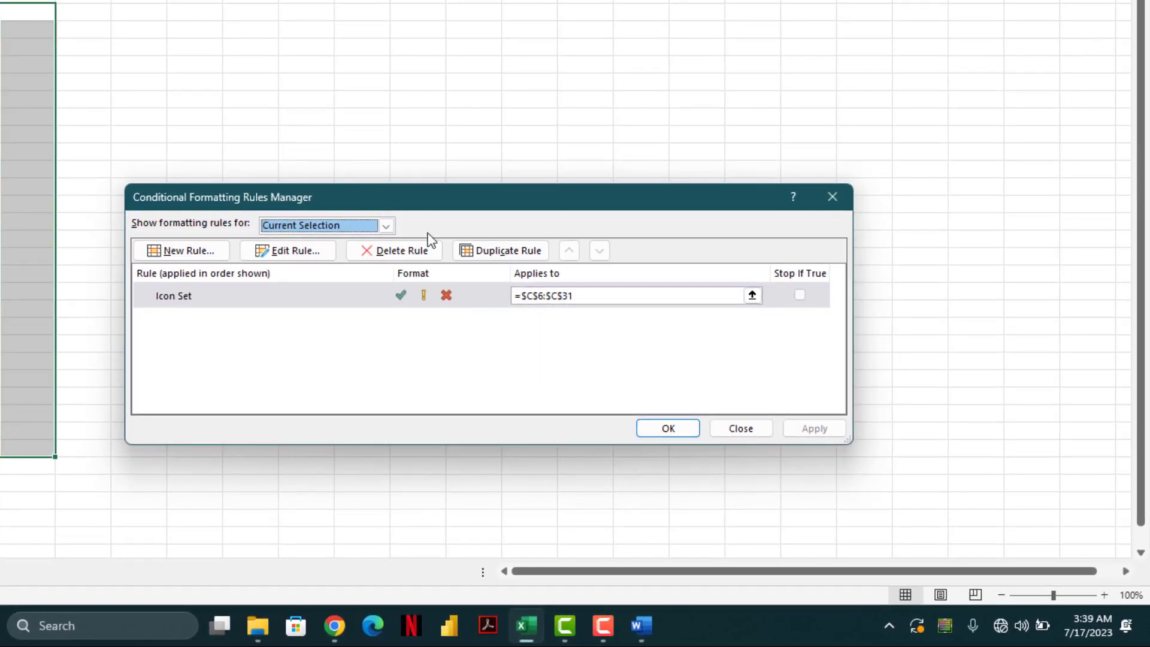
drag(503, 198, 513, 86)
click(593, 186)
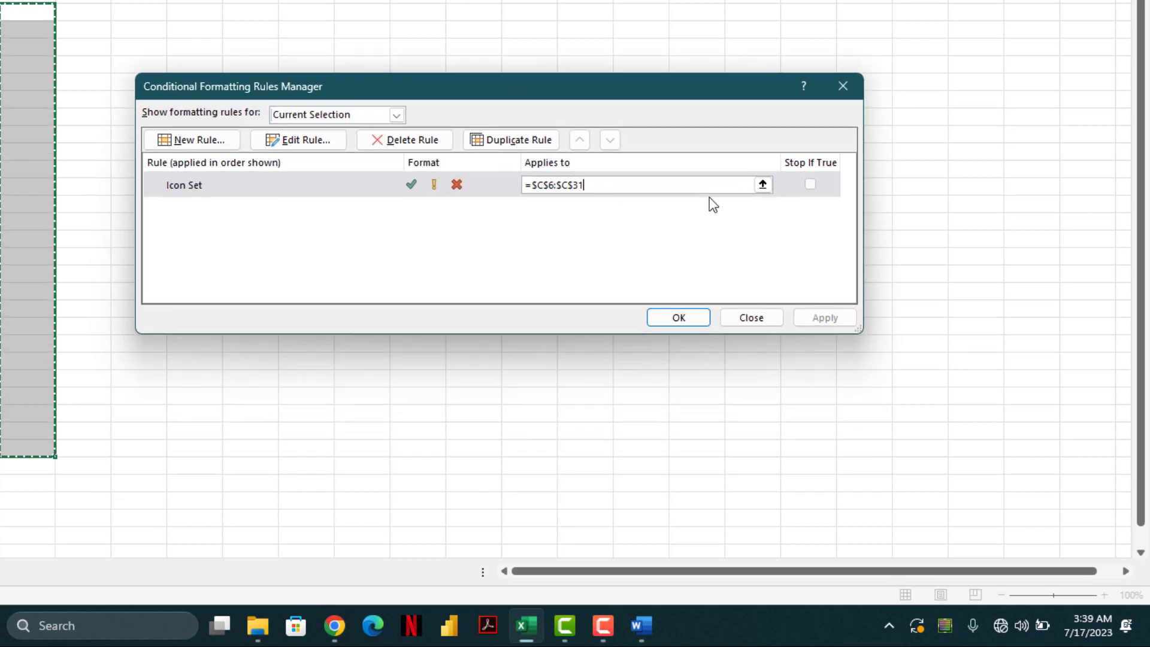
click(763, 185)
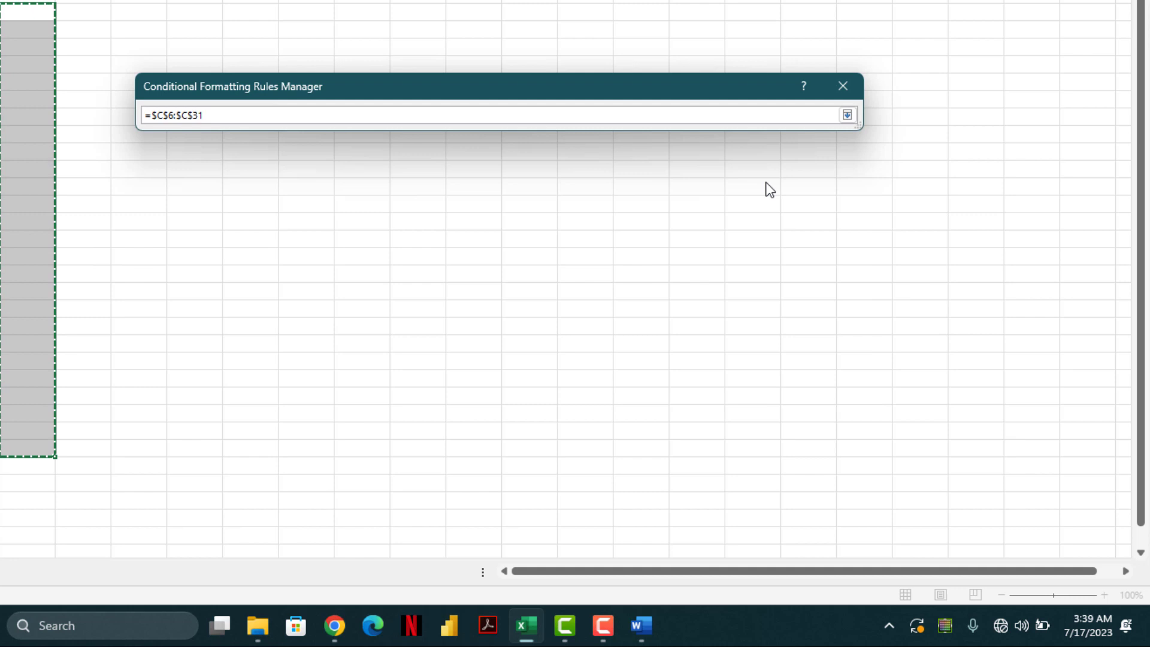
text(C$6:C$31)
key(F4)
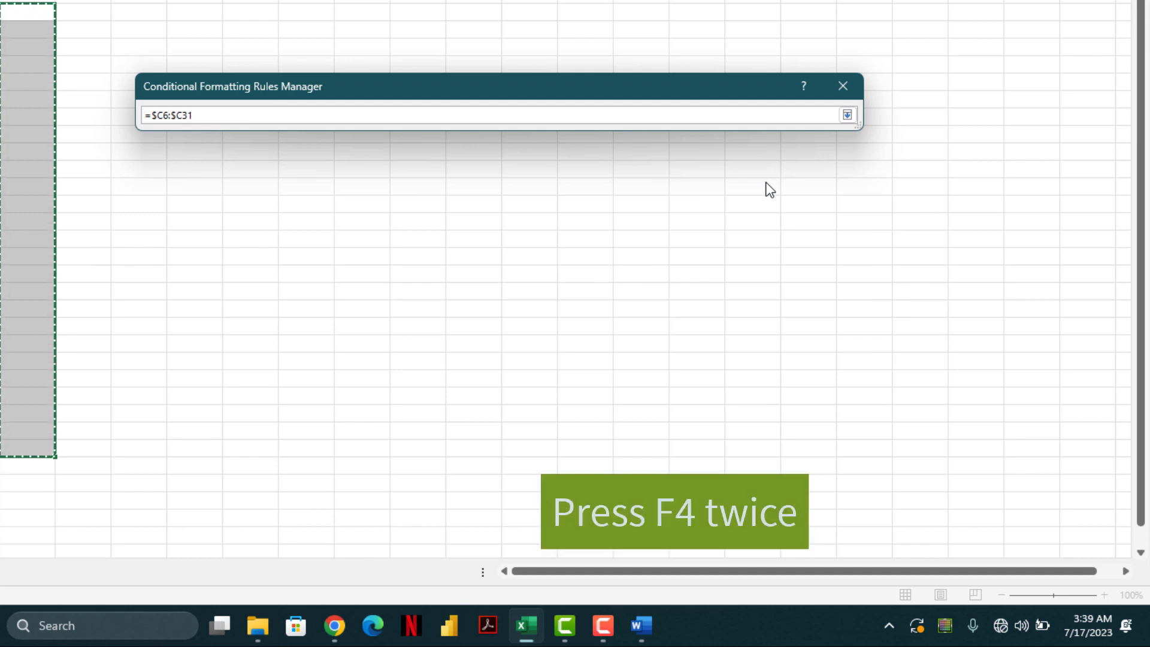
click(847, 115)
click(826, 318)
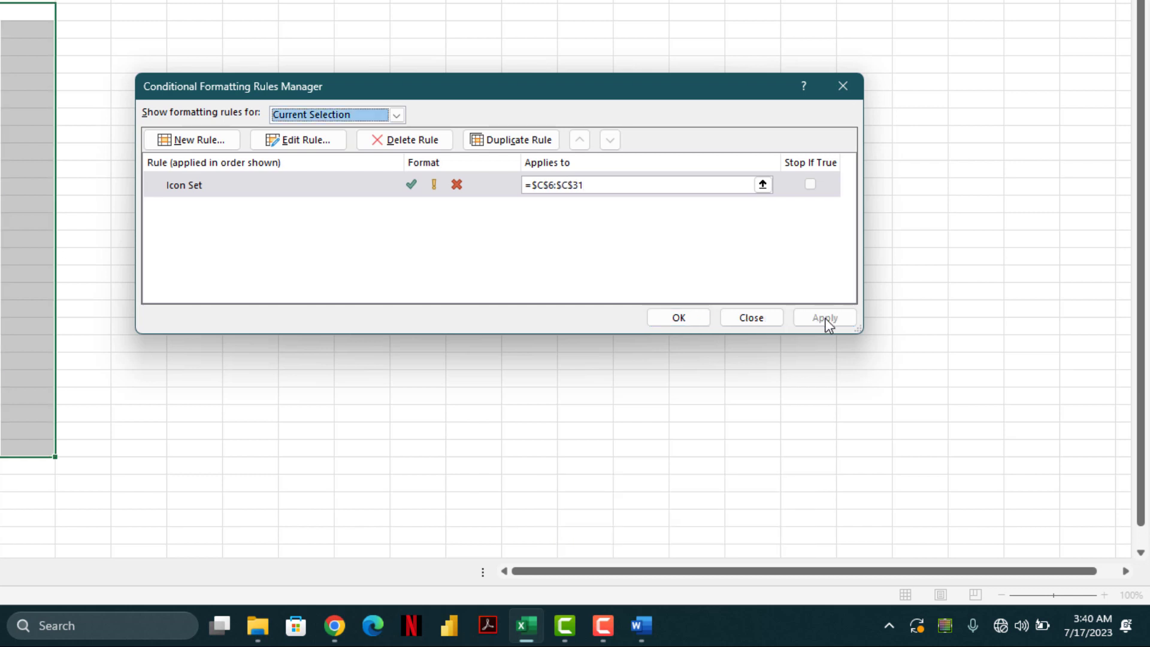
Edit the icon rule so the green check's threshold is >= 1 of type Number.
click(307, 140)
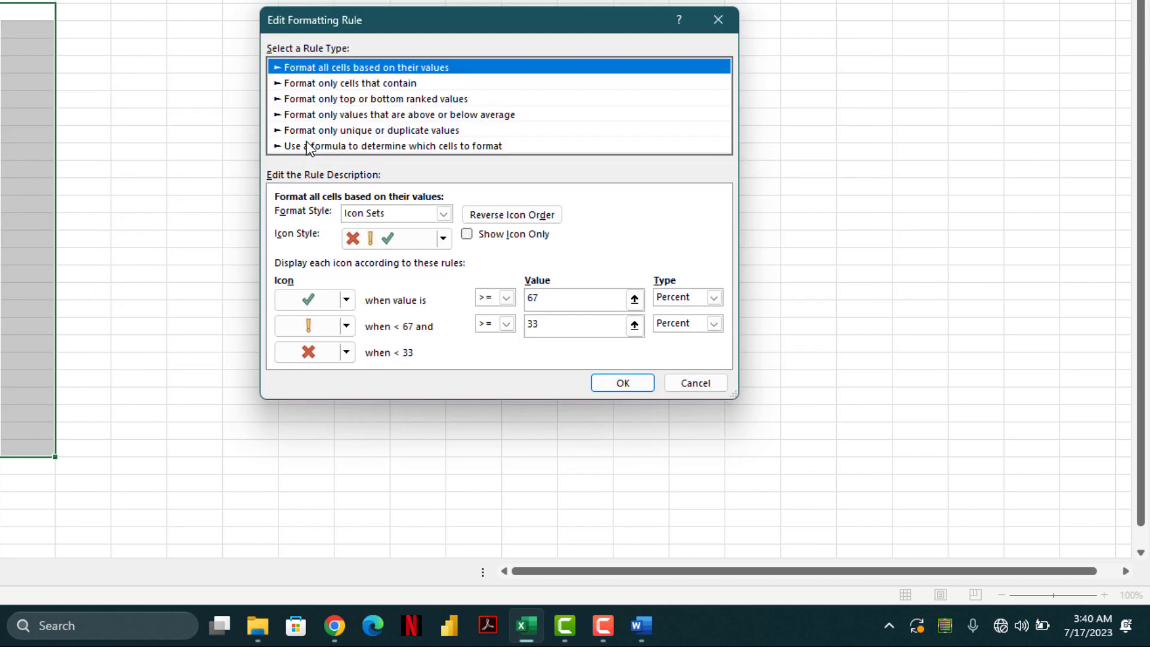
double_click(522, 301)
text(0)
click(683, 297)
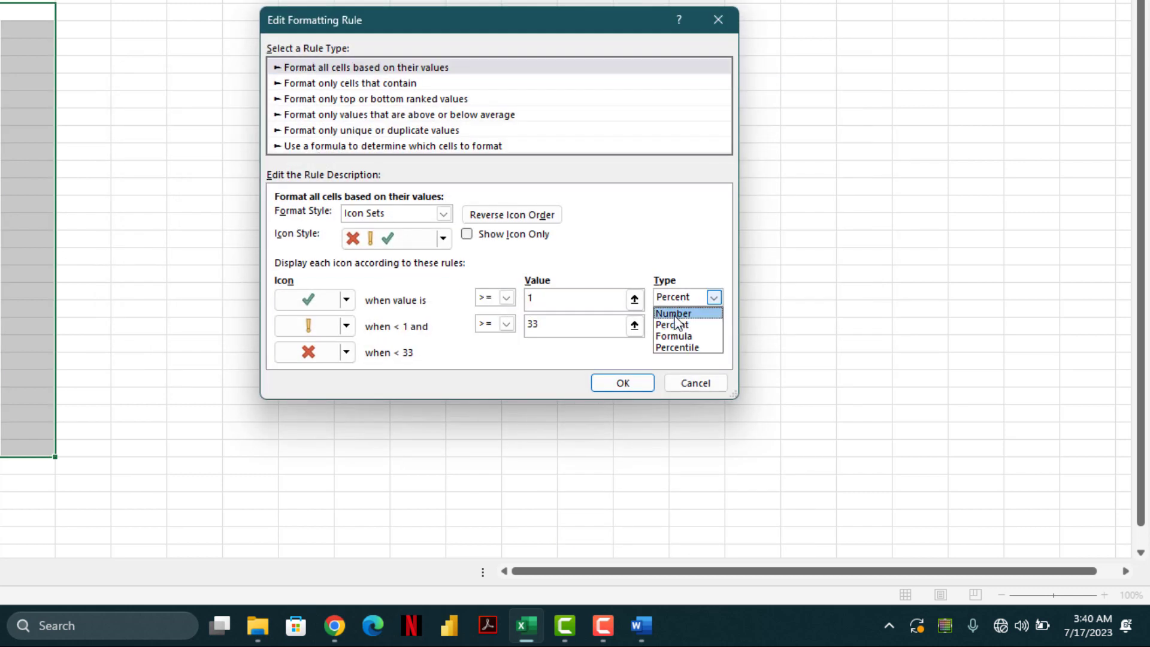
click(680, 311)
click(546, 298)
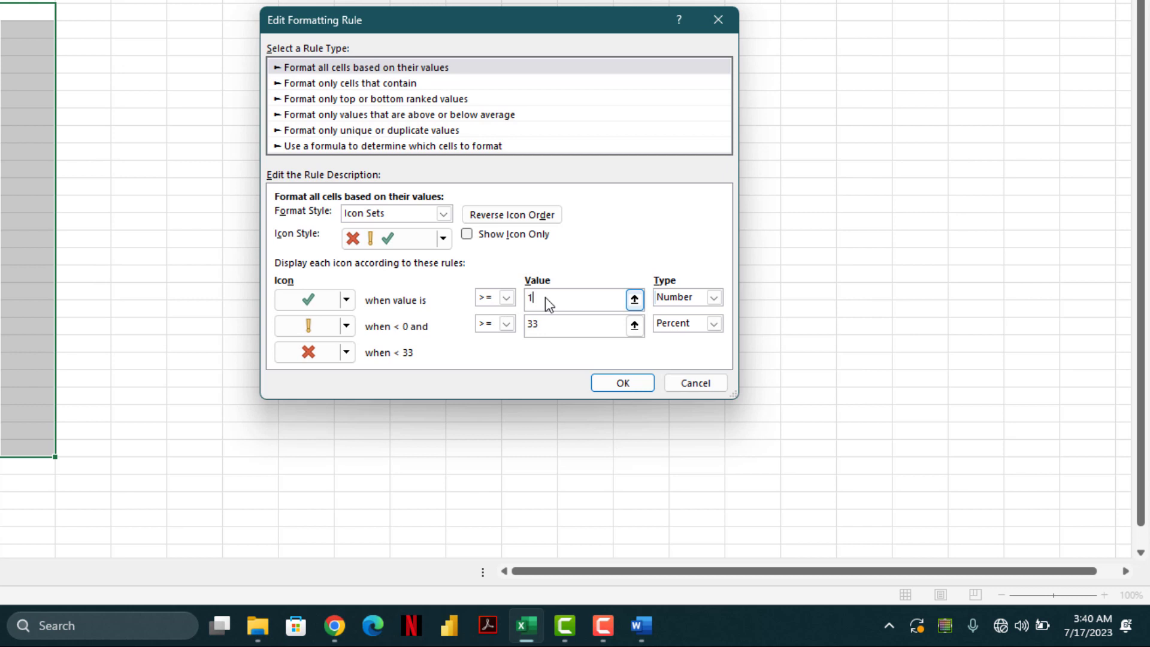
Make the second icon a red cross at >= 0 Number, then confirm and apply the rule.
click(507, 324)
click(487, 344)
double_click(545, 329)
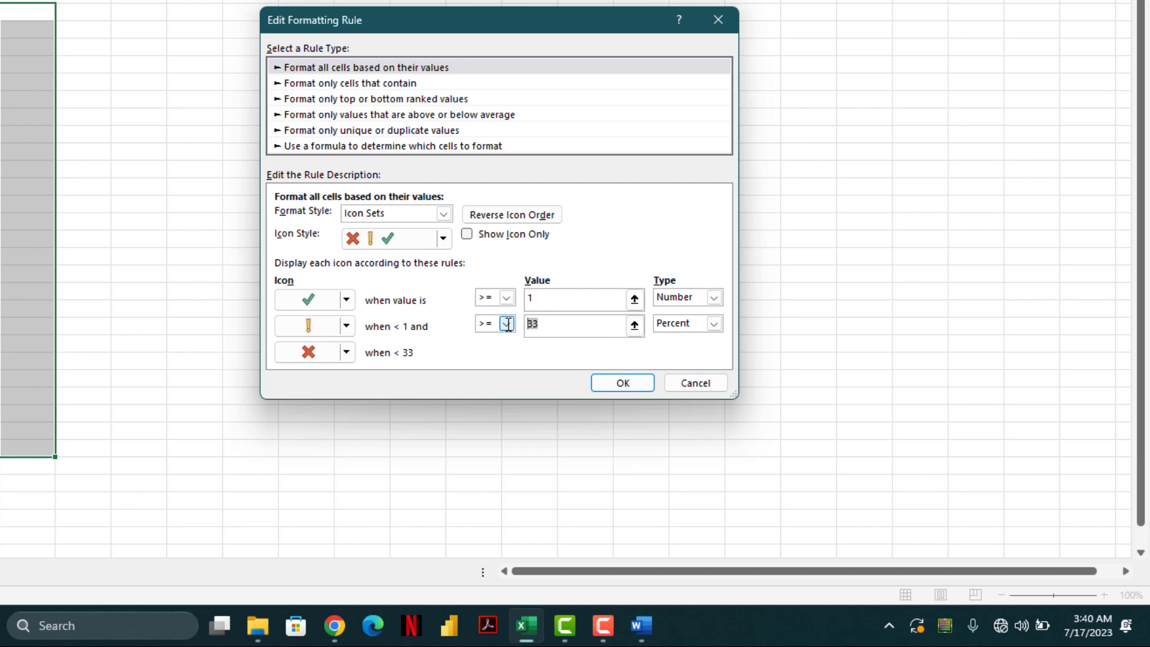
text(0)
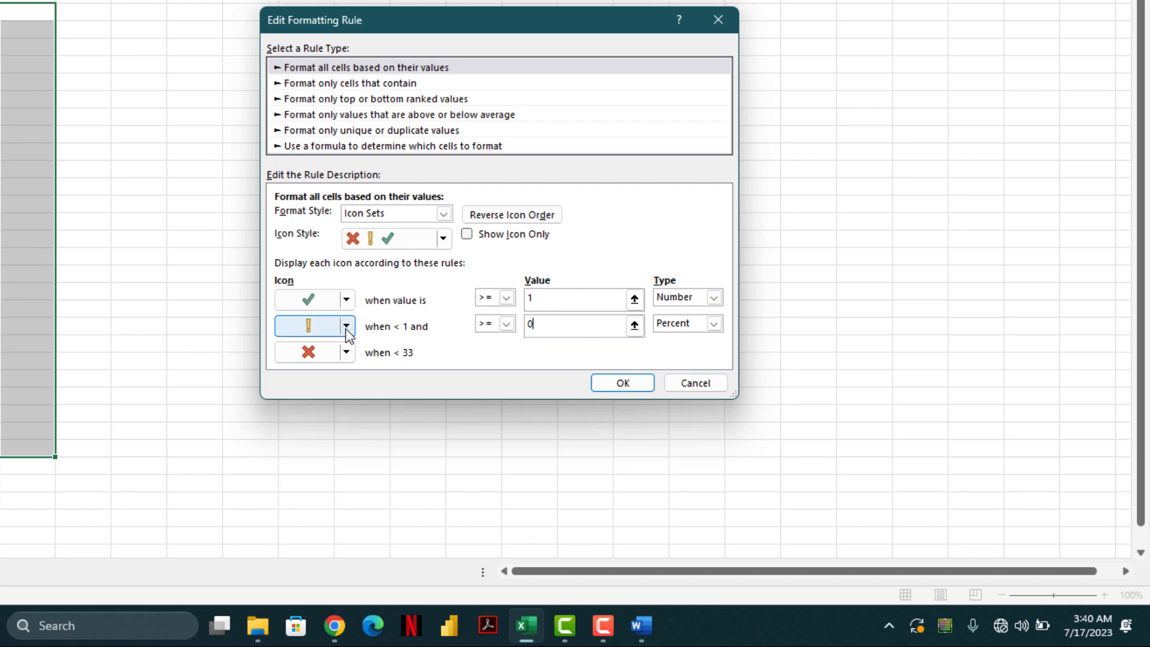
click(346, 326)
click(445, 411)
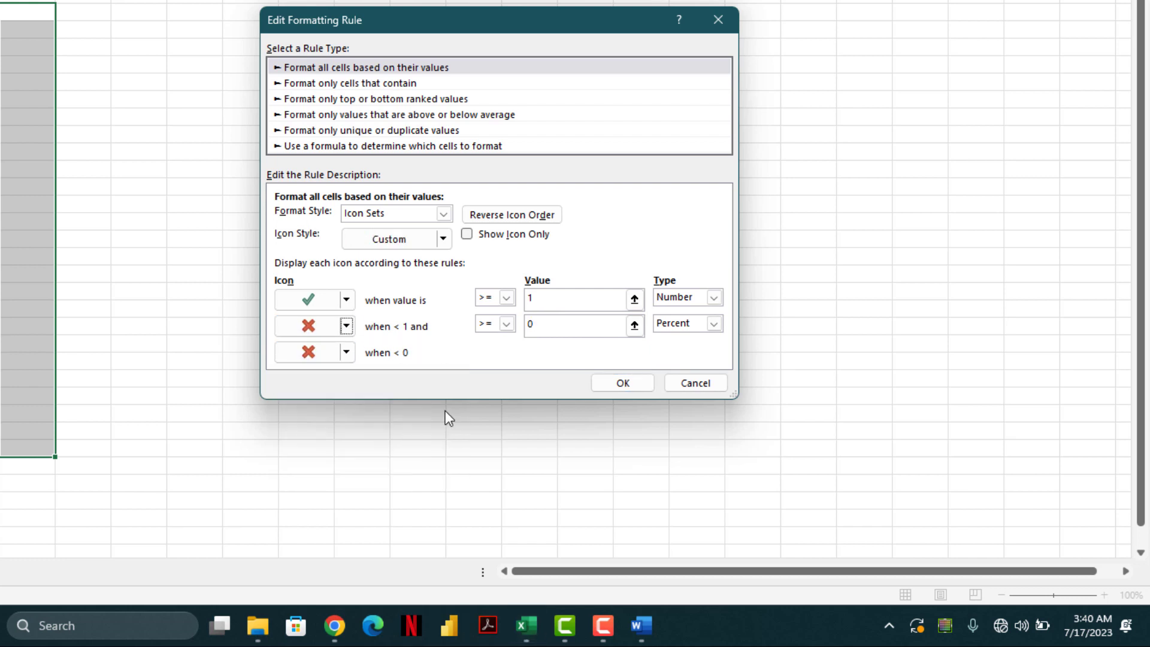
click(713, 327)
click(700, 336)
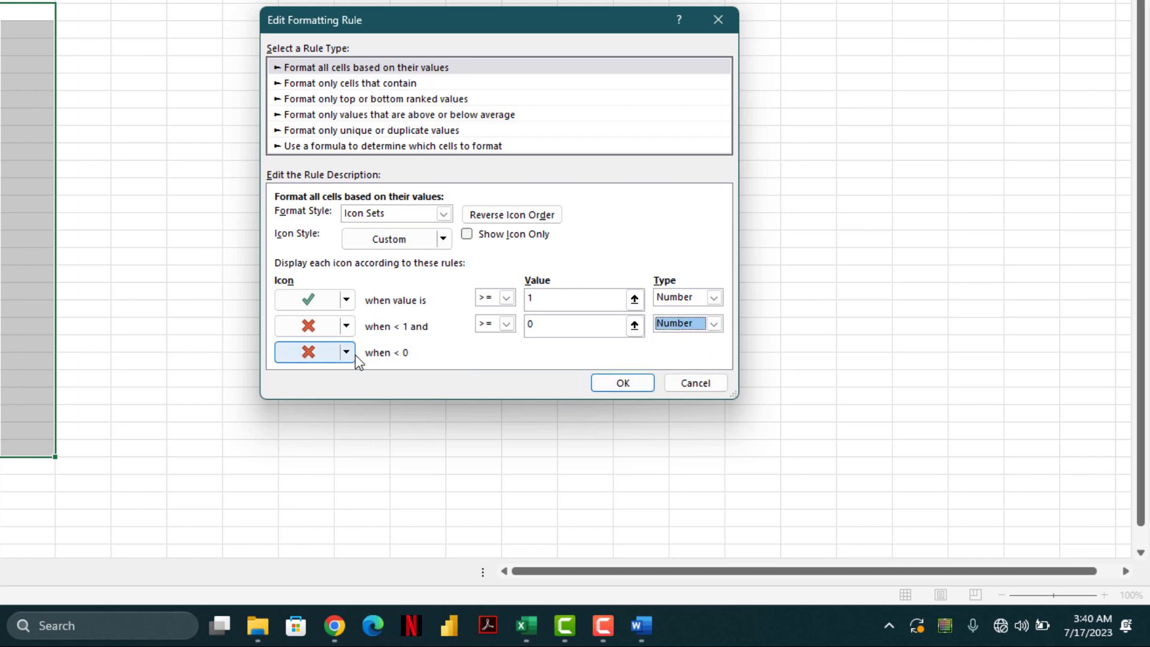
click(621, 384)
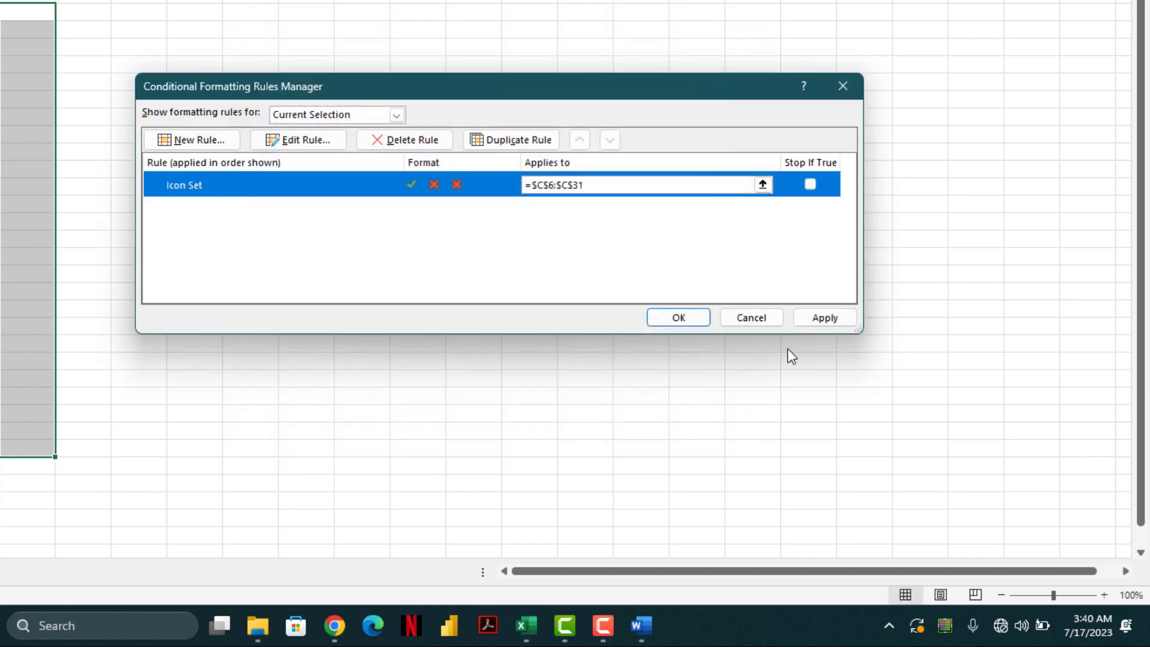
click(829, 317)
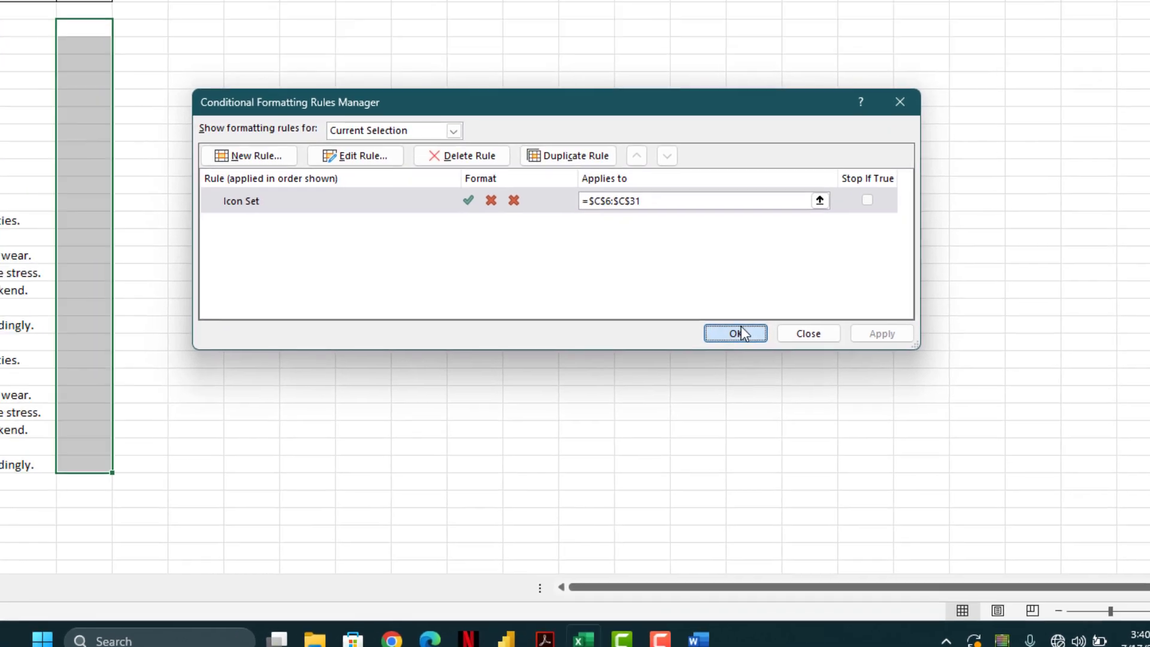
Close the Rules Manager and enter test values 1 and 0 in the Check column.
click(679, 317)
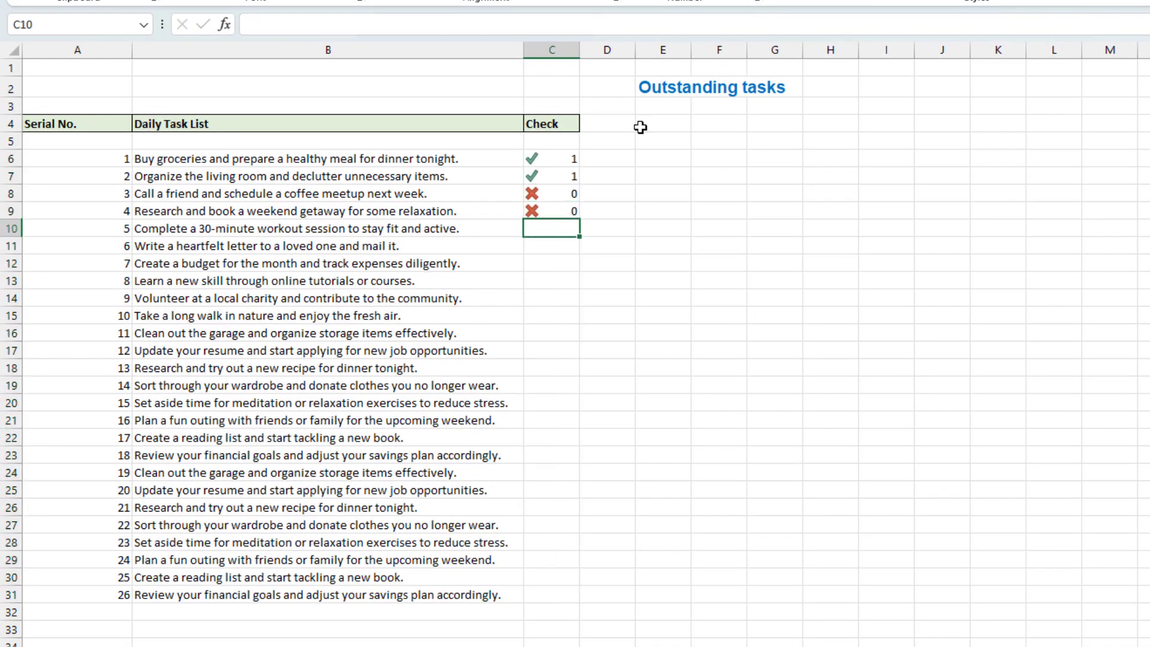
text(1)
key(Return)
text(0)
key(Return)
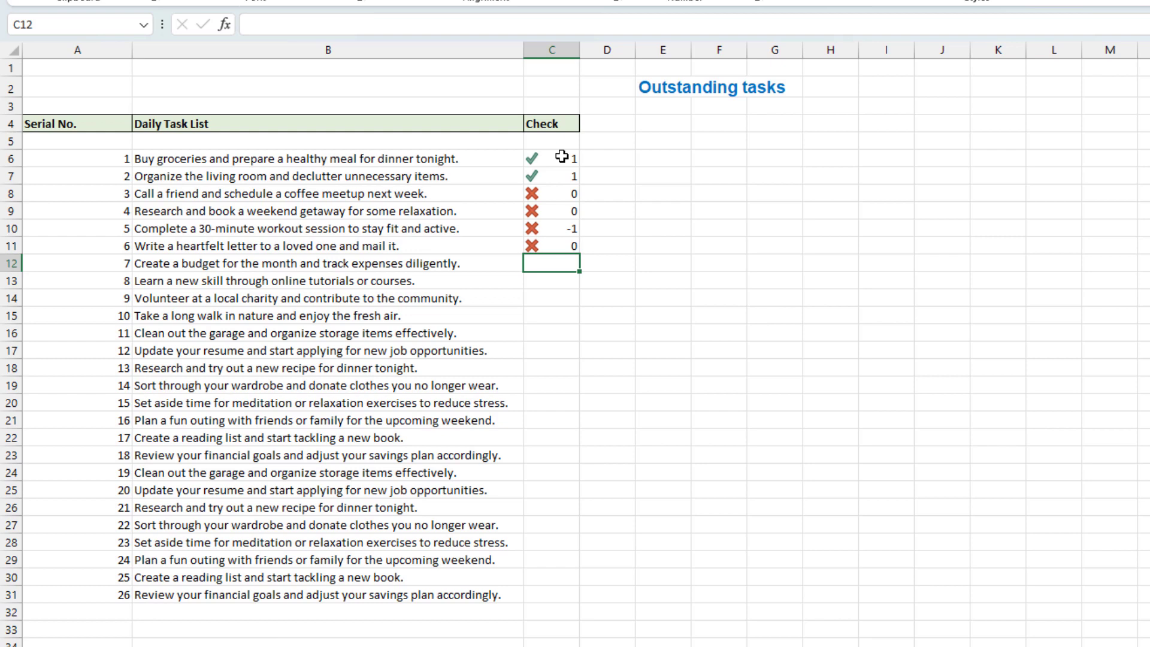
Turn on Show Icon Only for the C6:C31 Icon Set rule and apply it.
drag(562, 156, 537, 608)
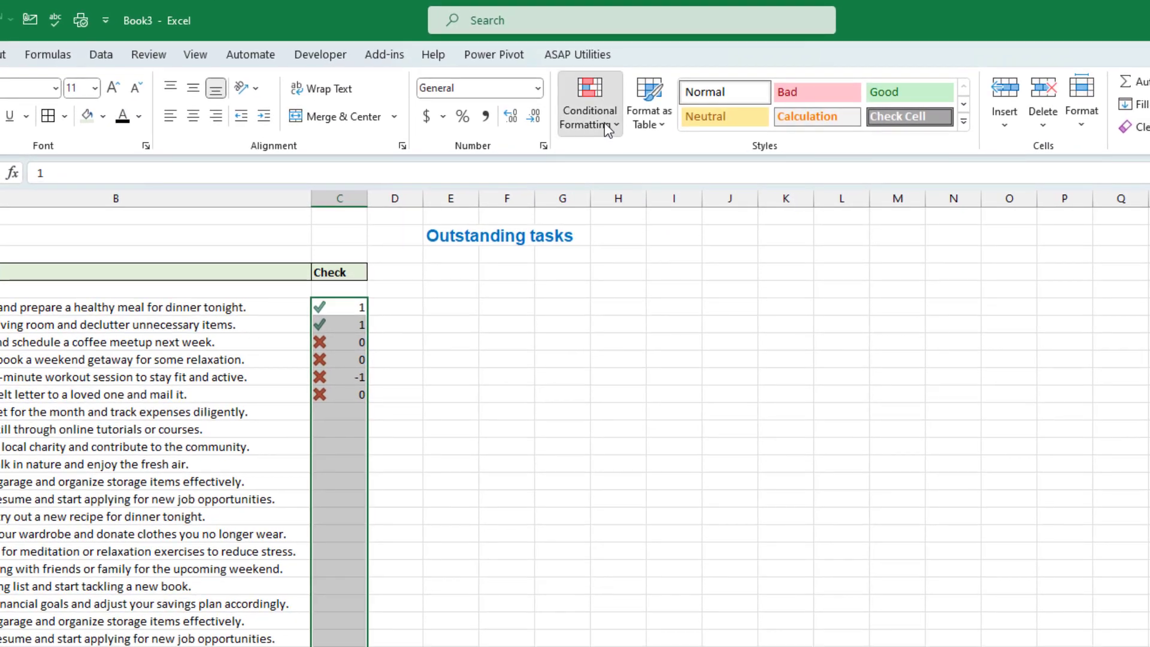
click(646, 96)
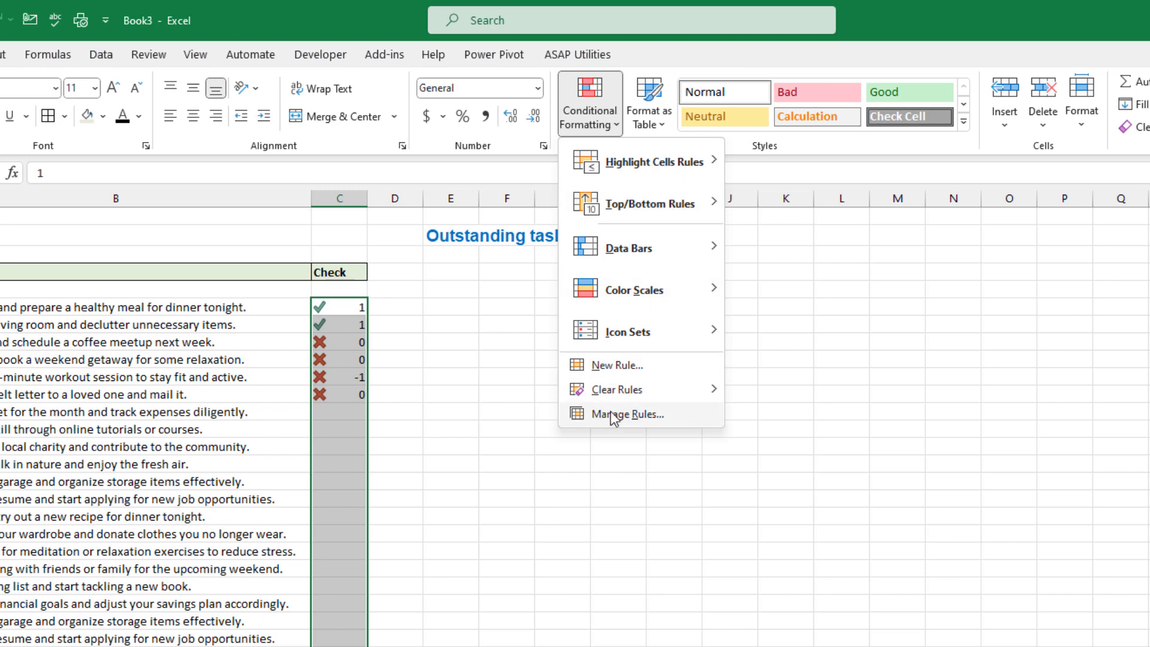
click(652, 387)
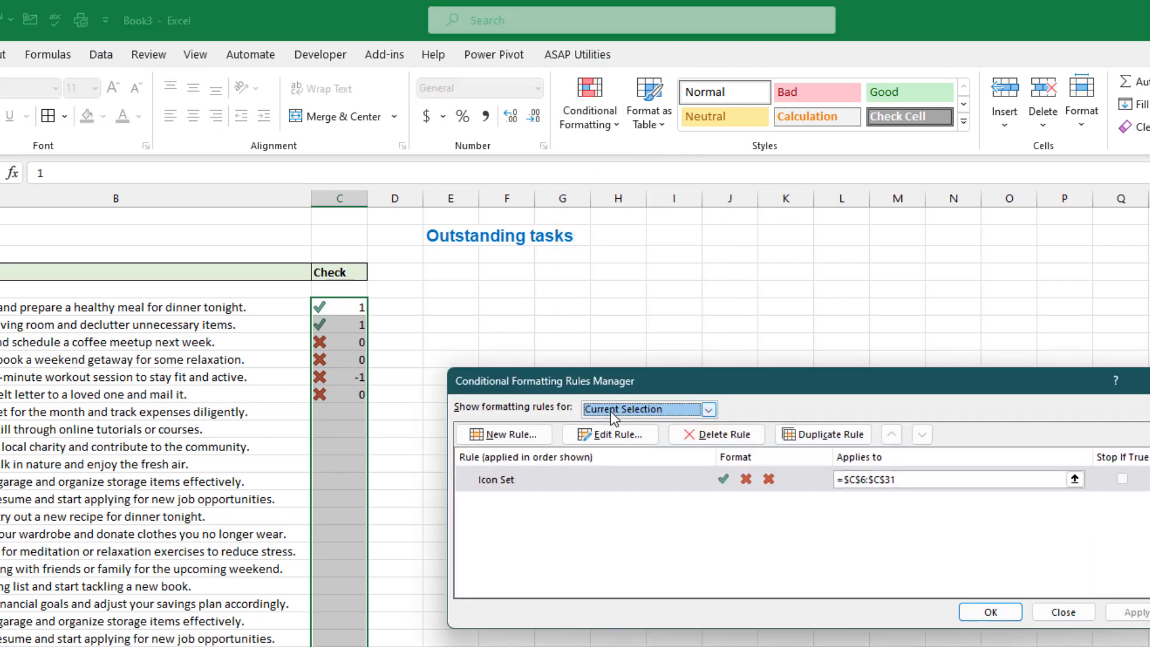
click(647, 439)
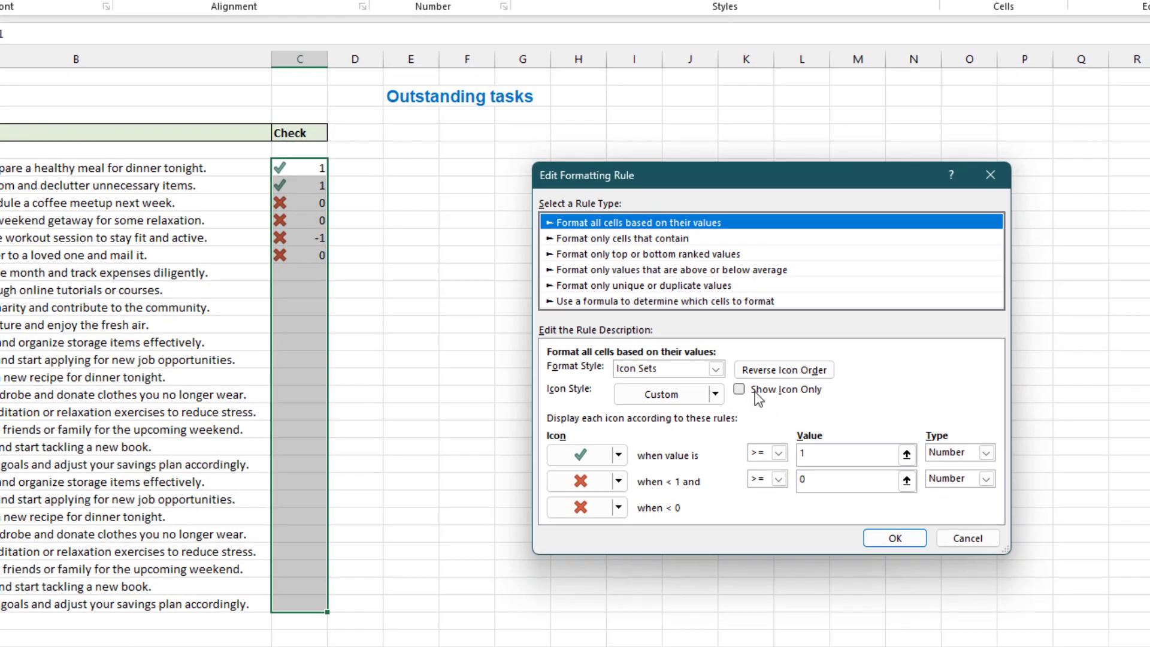
click(755, 391)
click(868, 536)
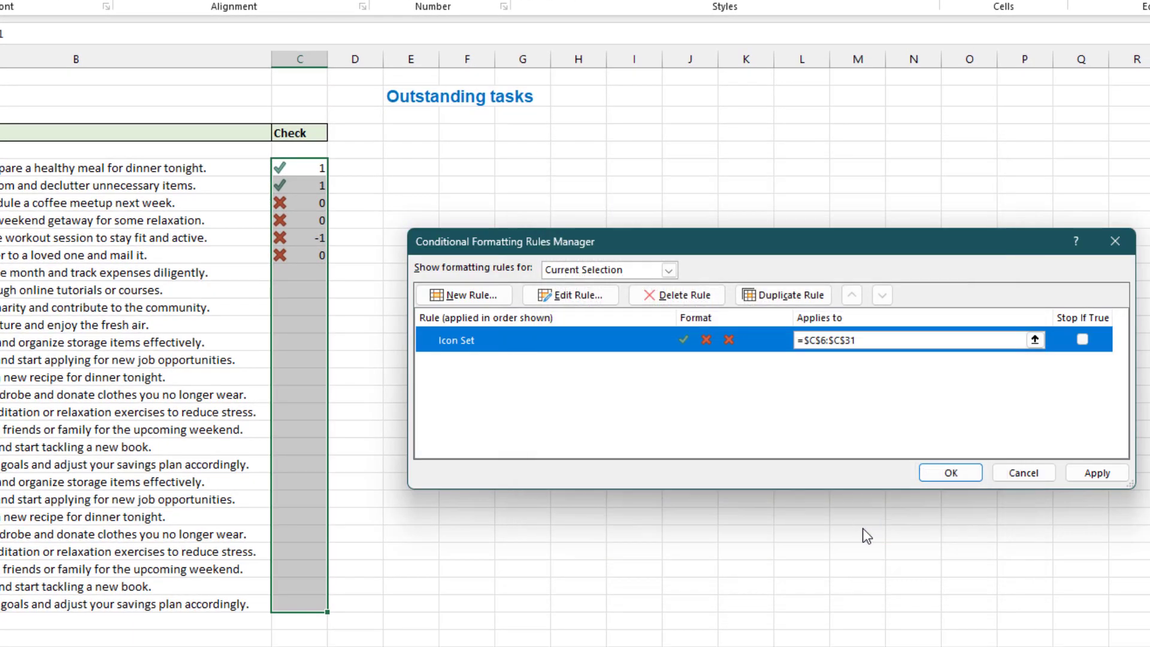
click(1101, 477)
click(951, 473)
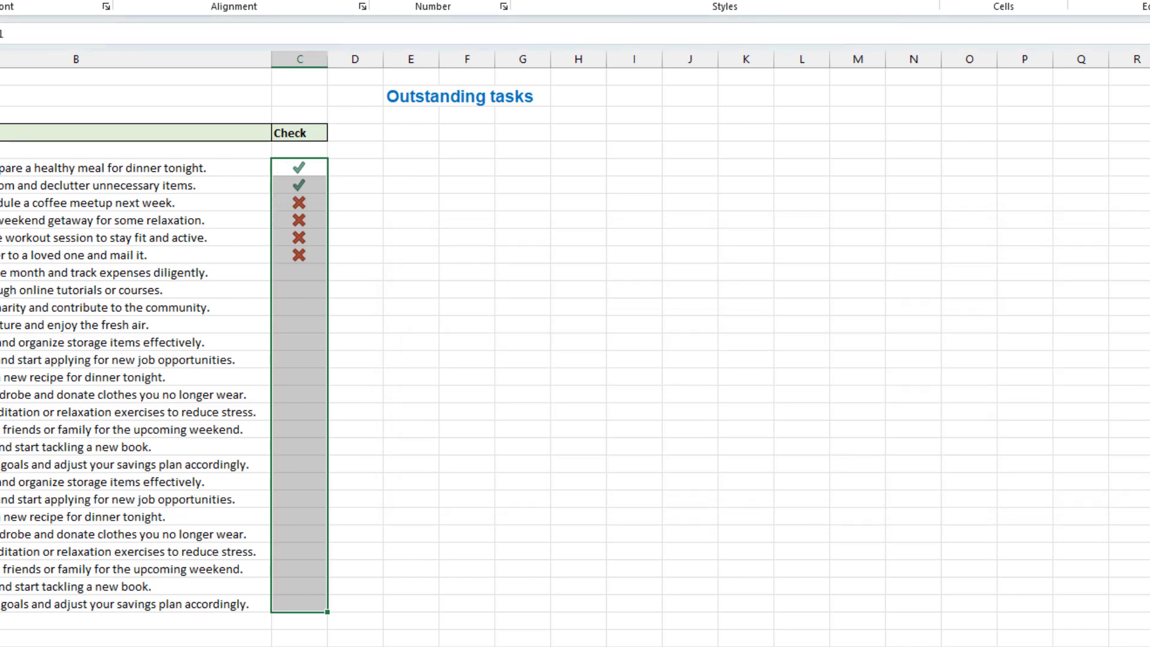
Start a new formula rule =$C6:$C31>0 for the task descriptions in B6:B31.
click(429, 275)
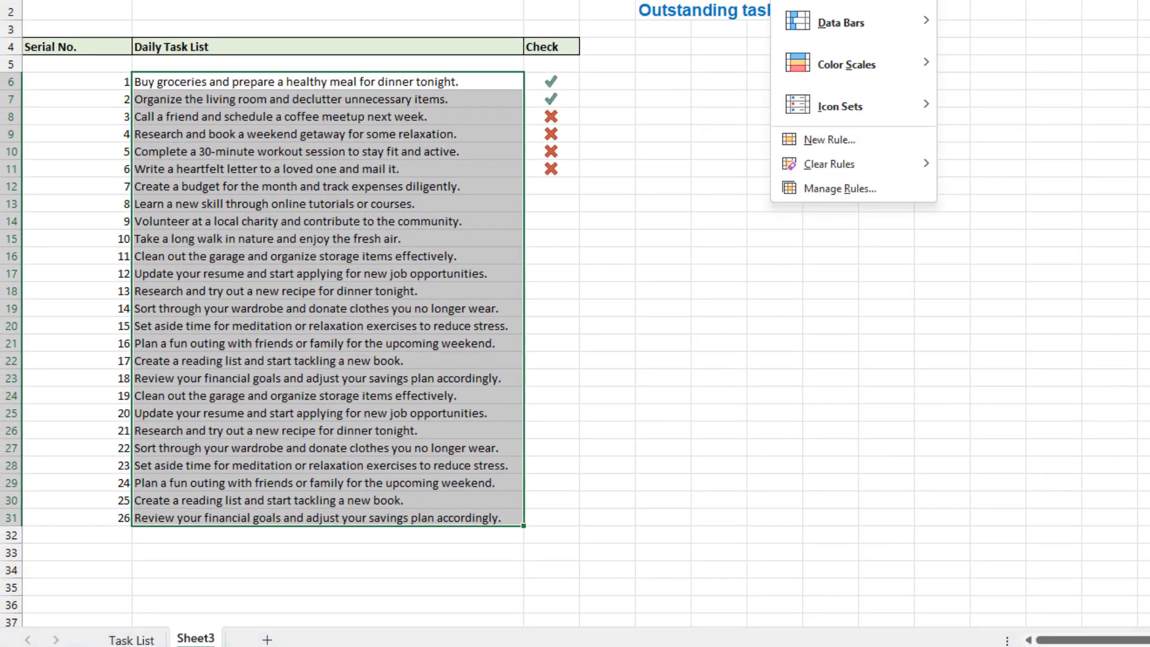
click(656, 133)
click(329, 122)
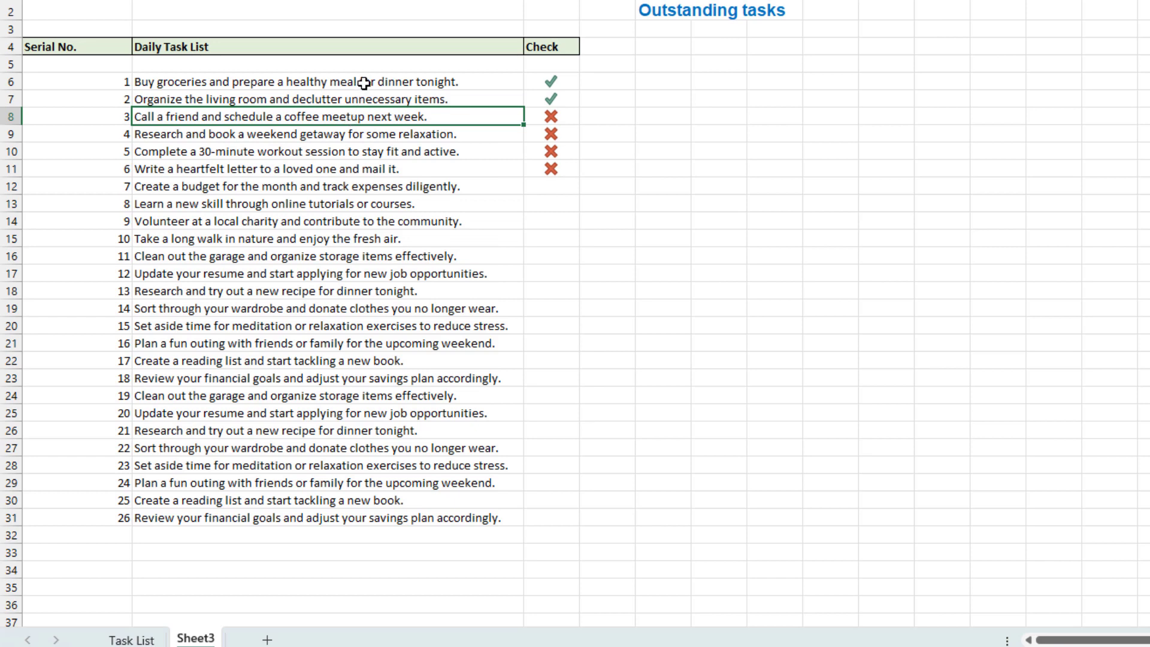
mouse_move(365, 81)
mouse_down()
mouse_move(345, 484)
mouse_move(480, 518)
mouse_up()
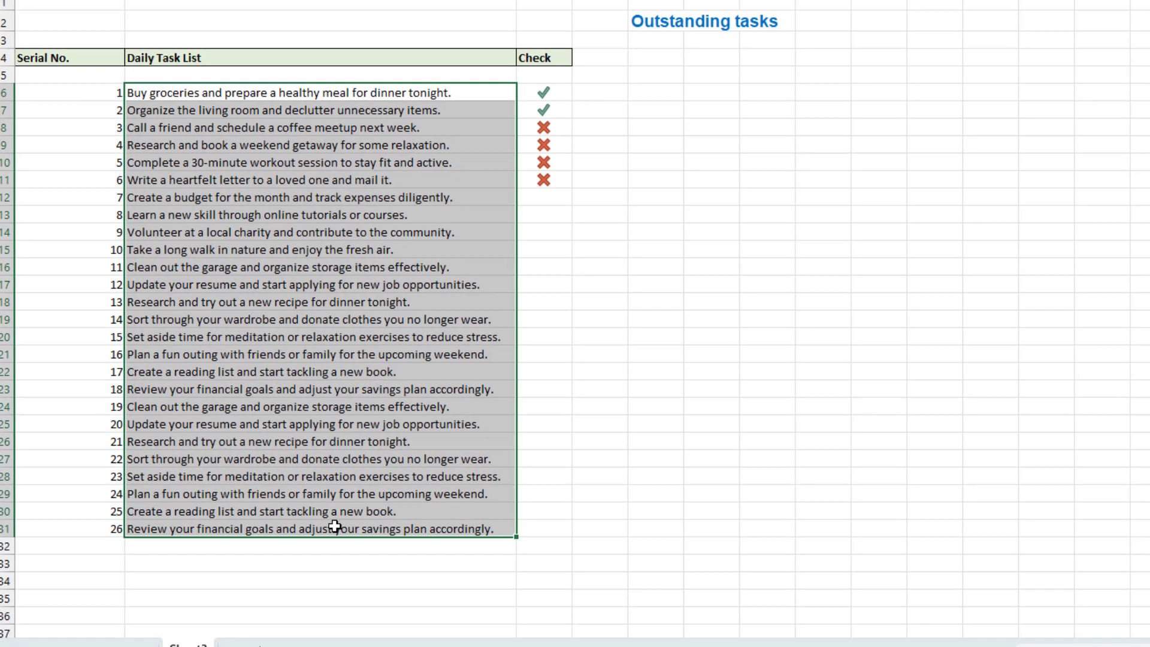
click(699, 183)
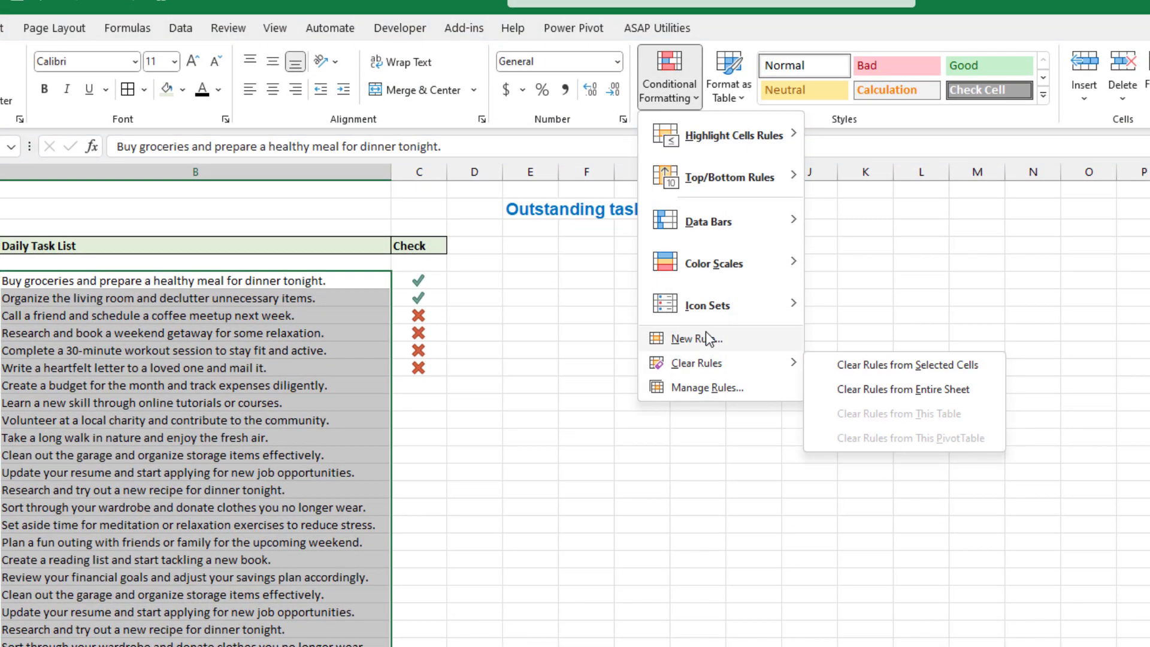
click(695, 339)
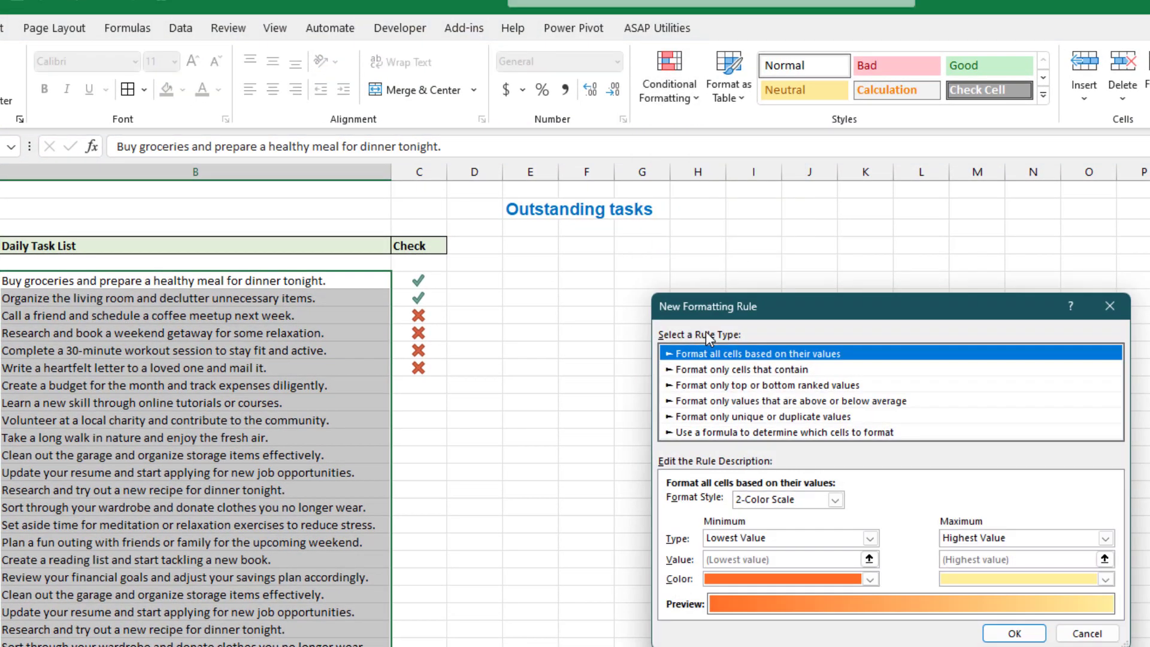
click(713, 432)
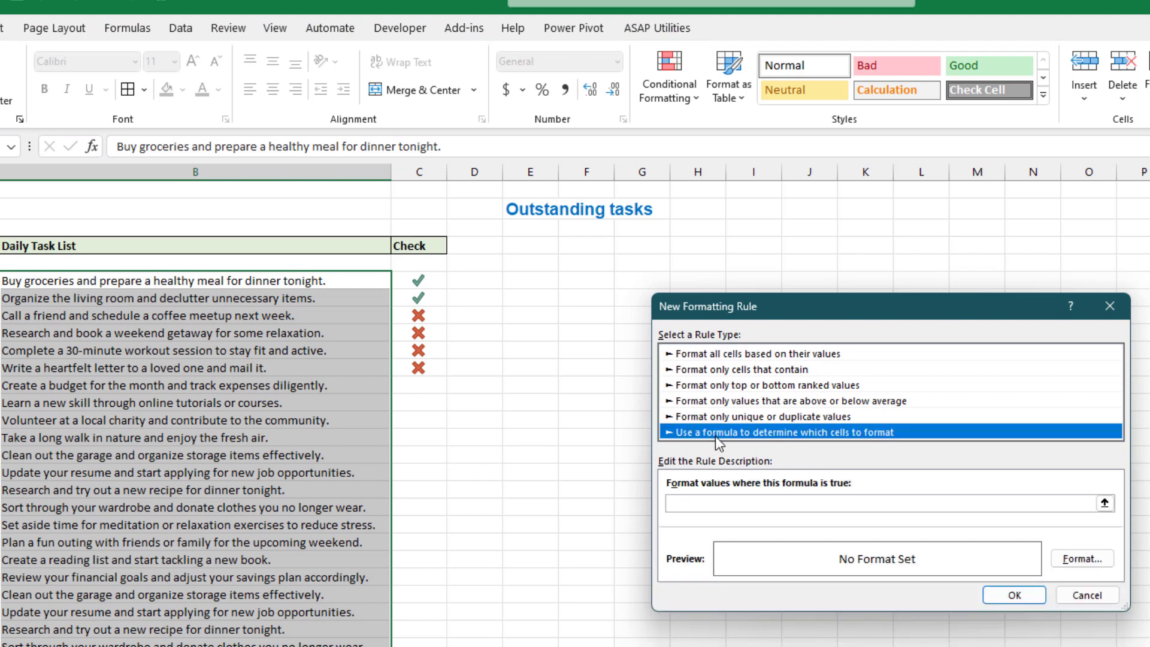
click(720, 503)
click(420, 280)
drag(419, 280, 419, 646)
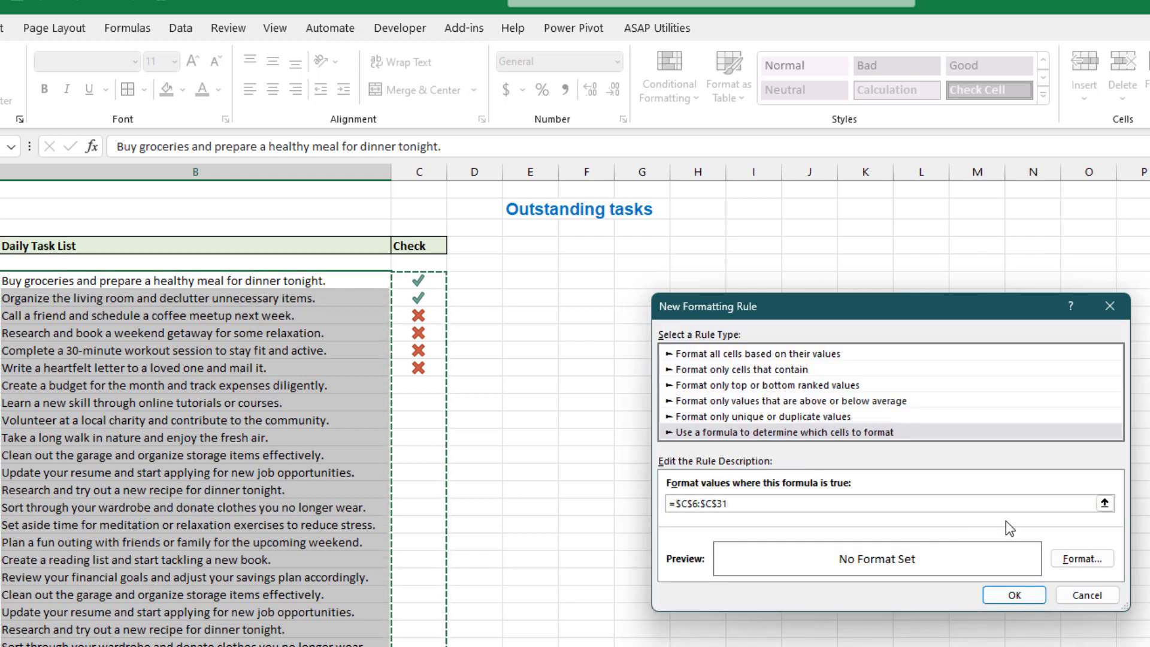
key(F4)
key(F4)
text(>0)
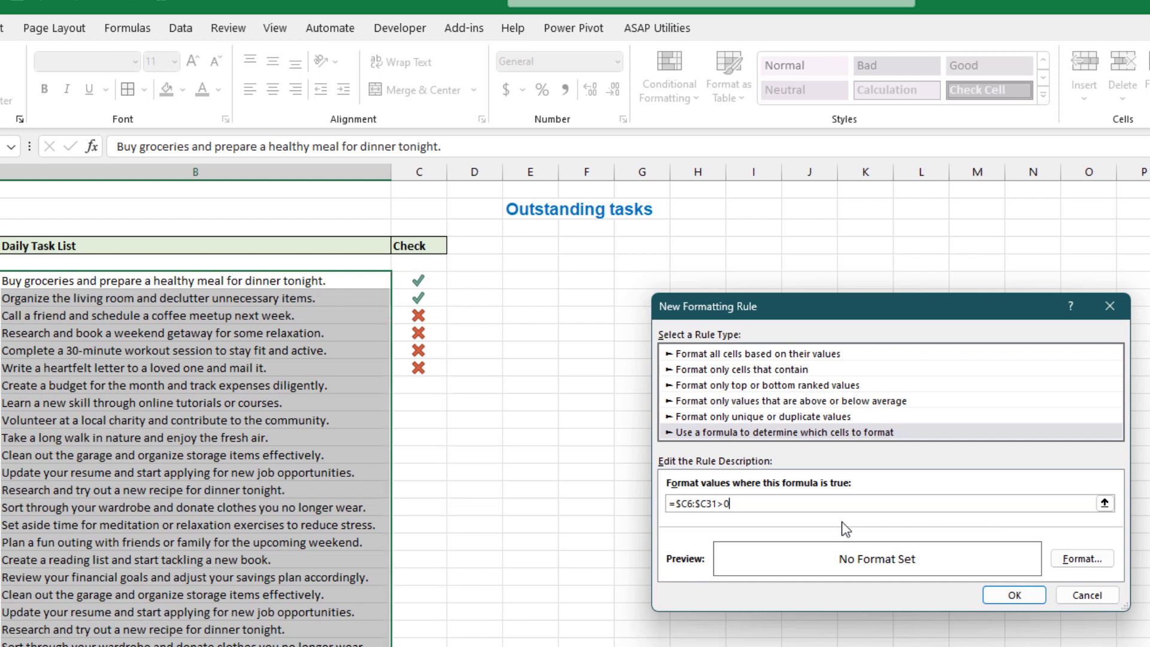
Format matching tasks with light grey fill, italic, strikethrough and dark red font.
click(1060, 562)
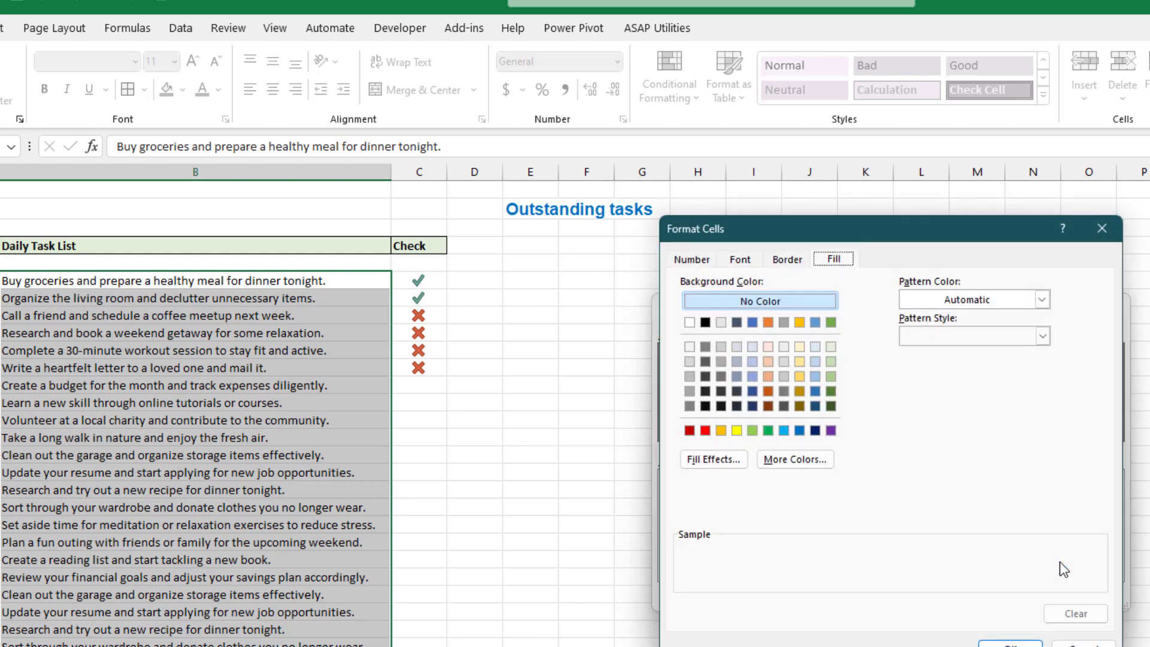
click(690, 346)
click(743, 261)
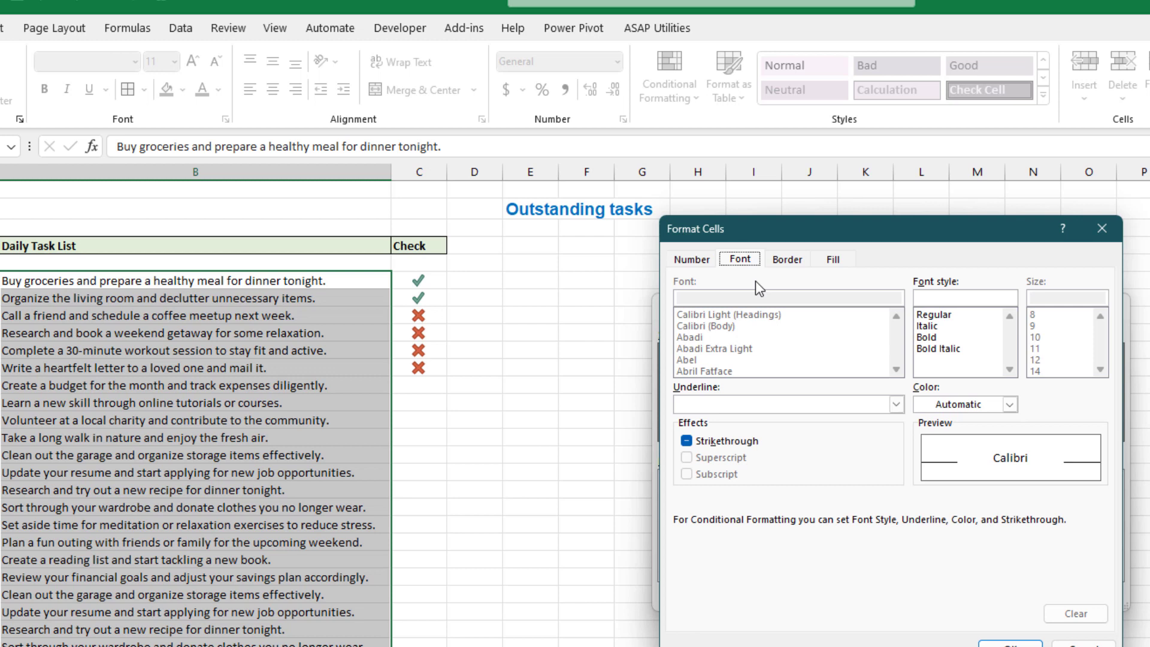
click(936, 329)
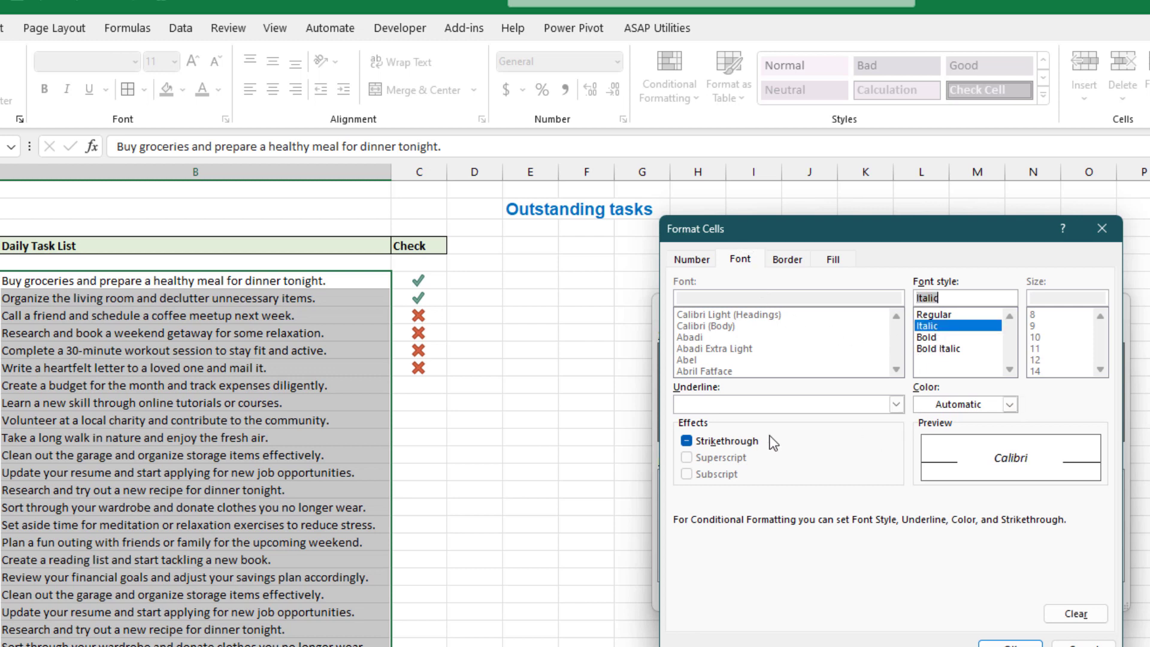
click(689, 443)
click(1010, 405)
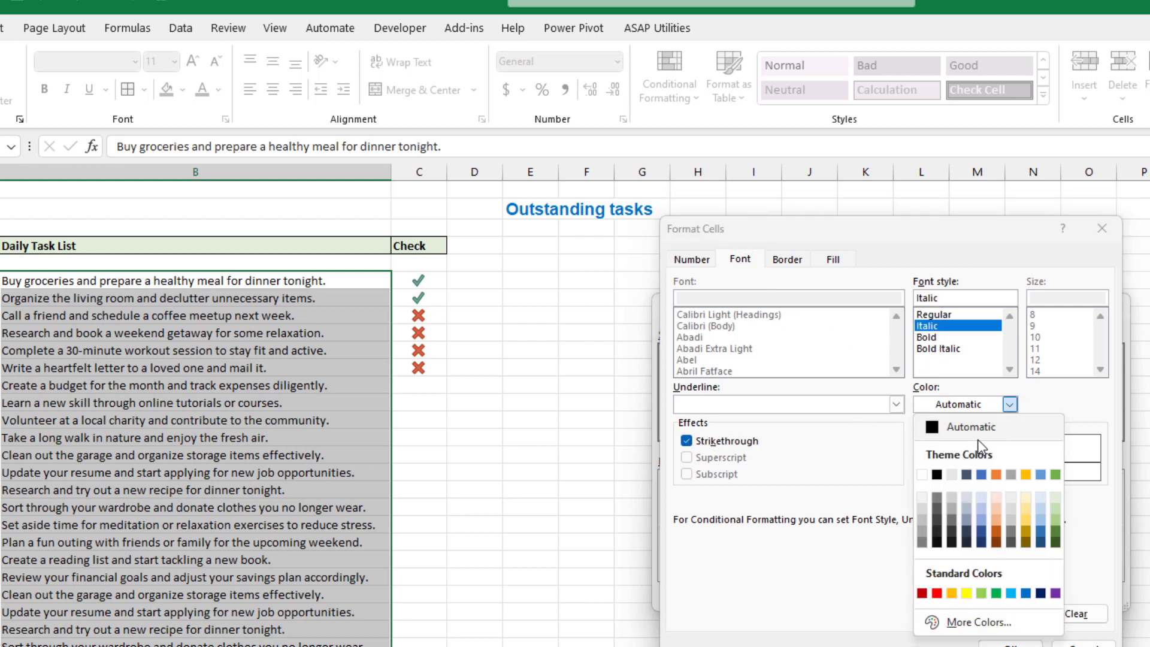
click(923, 593)
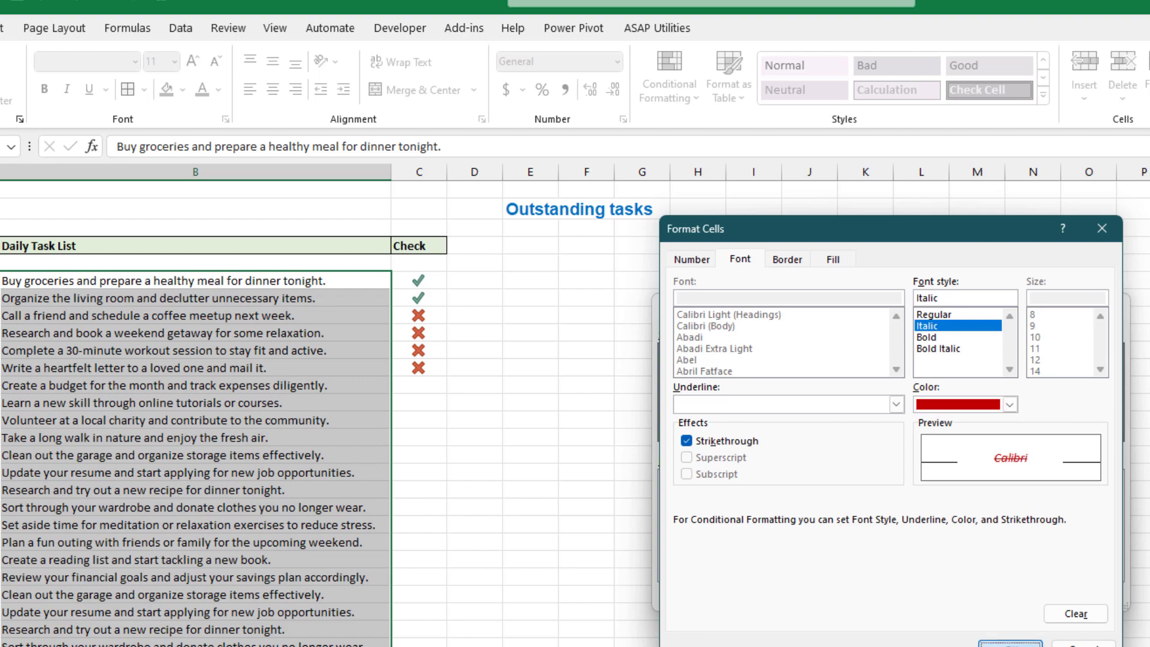
key(Return)
click(1026, 596)
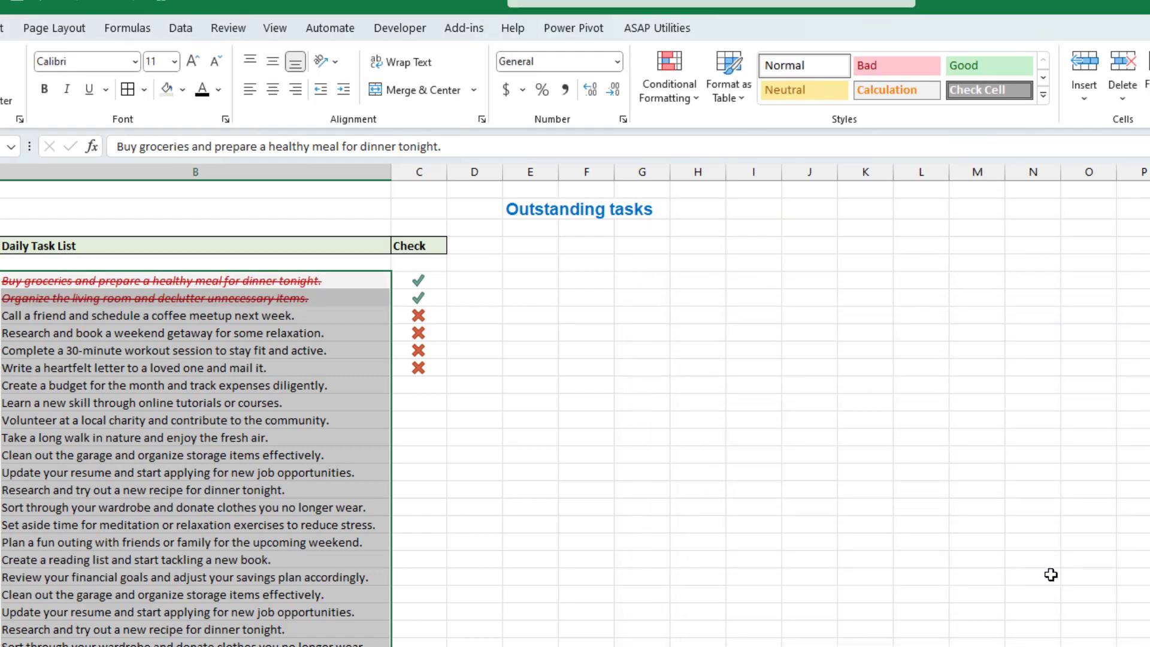
Enter 1 in the Check cells for tasks 3, 4, 9–15, 20 and 21.
click(951, 517)
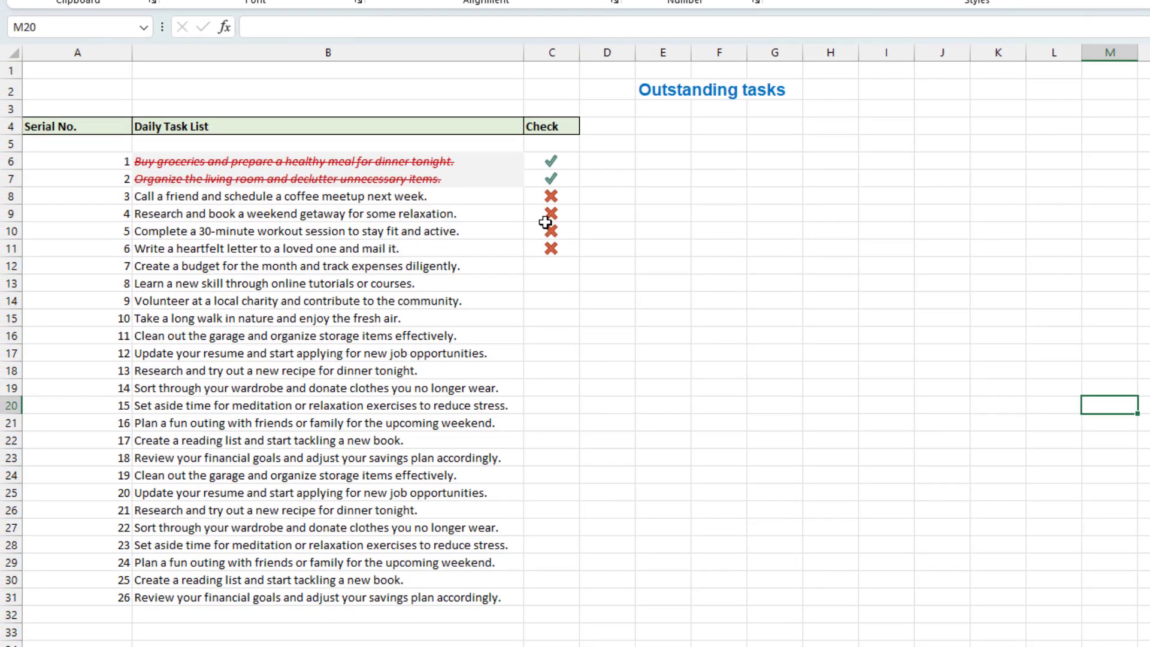
click(559, 201)
text(1)
key(Return)
text(1)
key(Return)
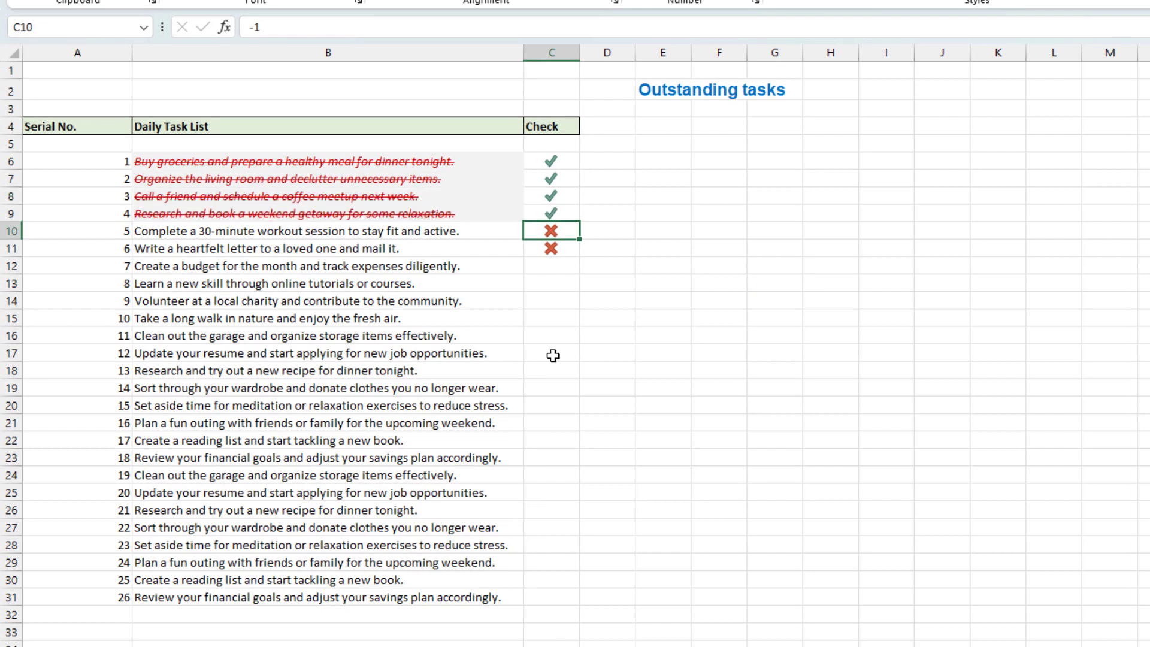
key(Down)
key(Down)
key(Down)
key(Down)
text(1)
key(Return)
text(1)
key(Return)
text(1 1 )
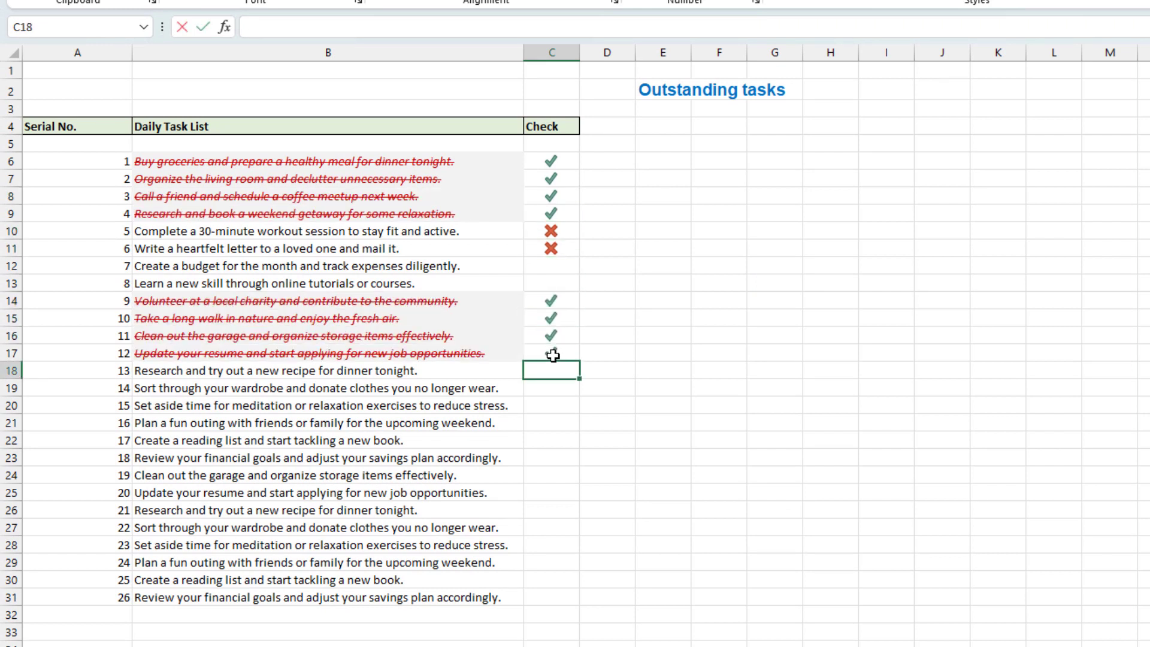
text(1 1 1)
key(Down)
key(Down)
key(Down)
key(Down)
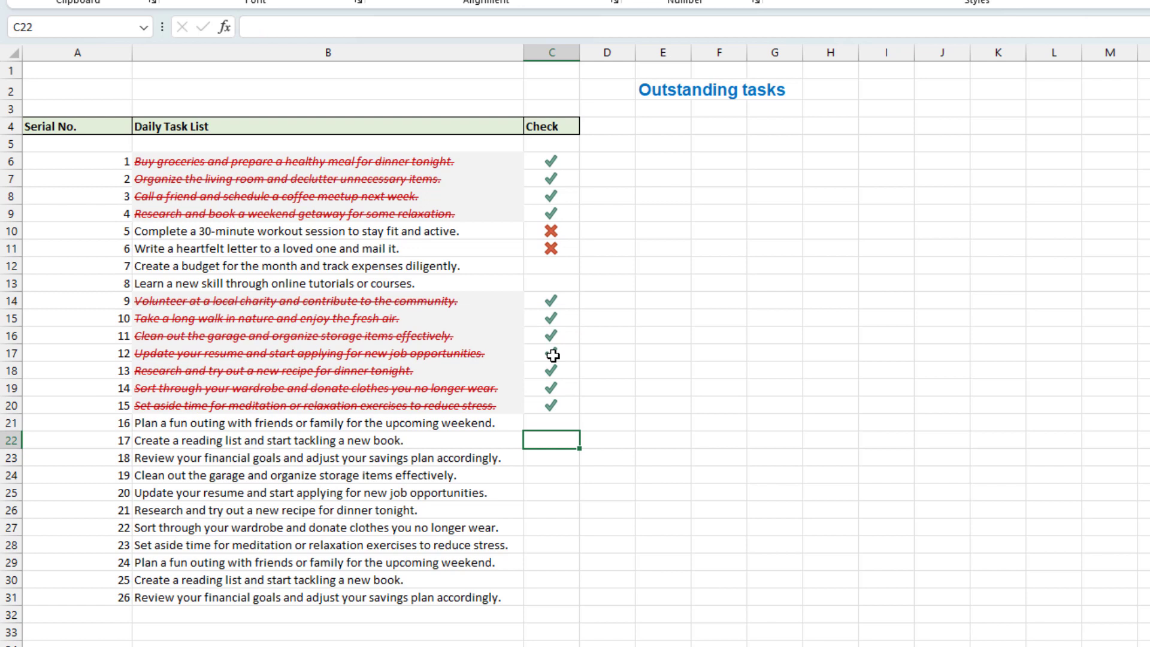
text(1)
key(Return)
Extend the serial numbers to 27 and 28 and mark tasks 26 and 27 done.
text(1)
key(Return)
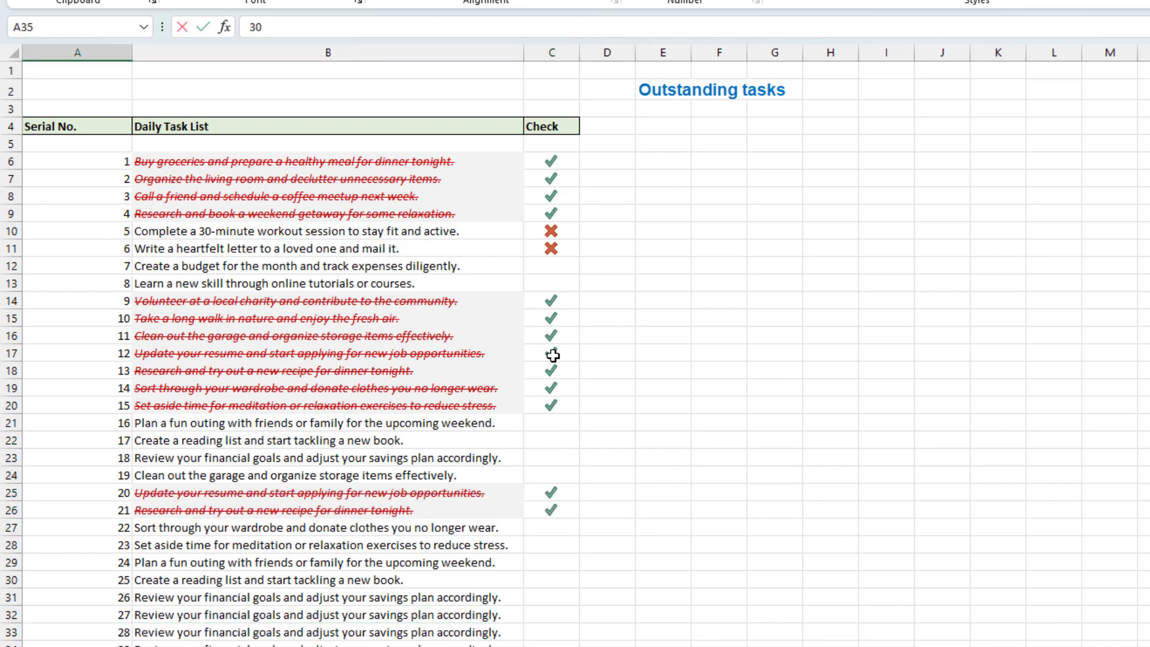
key(Up)
key(Right)
key(Right)
key(Up)
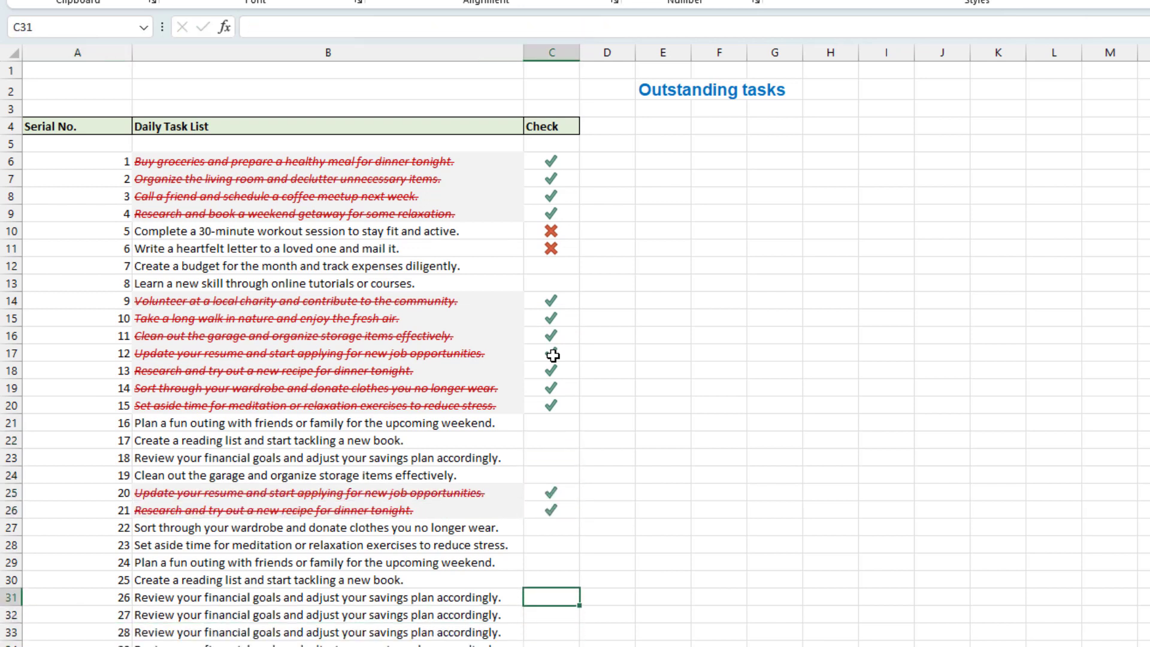
text(1)
key(Return)
text(1)
key(Return)
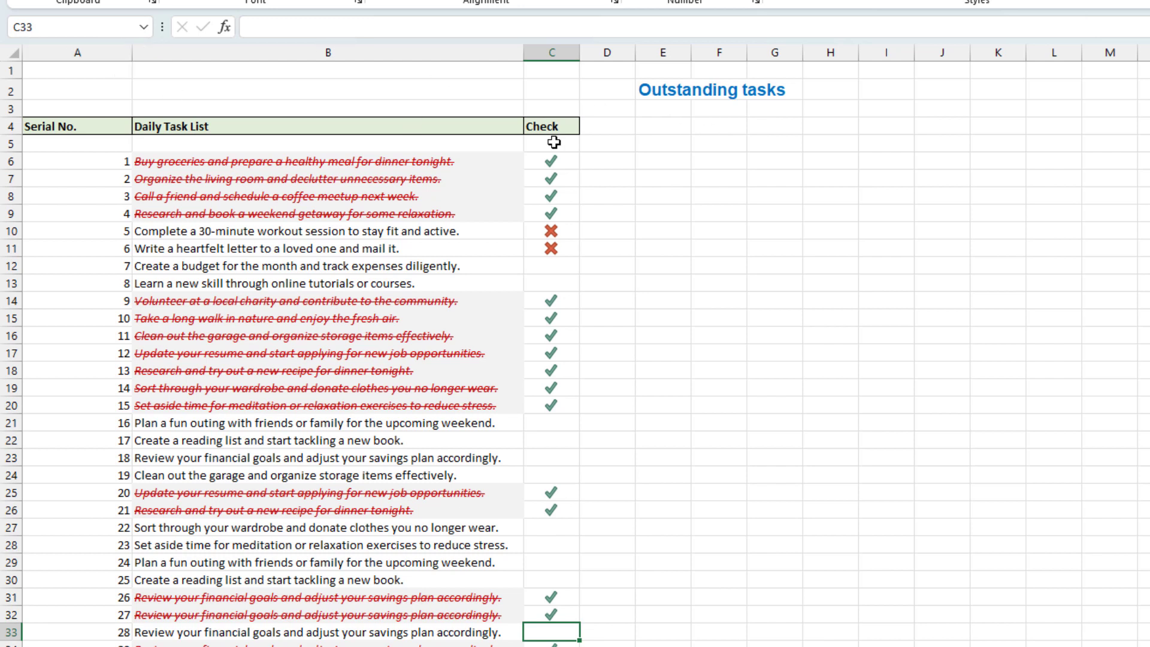
Enter =FILTER(B6:B35,C6:C35<=0,"No outstanding Task") in G5 so unchecked tasks spill down.
click(781, 148)
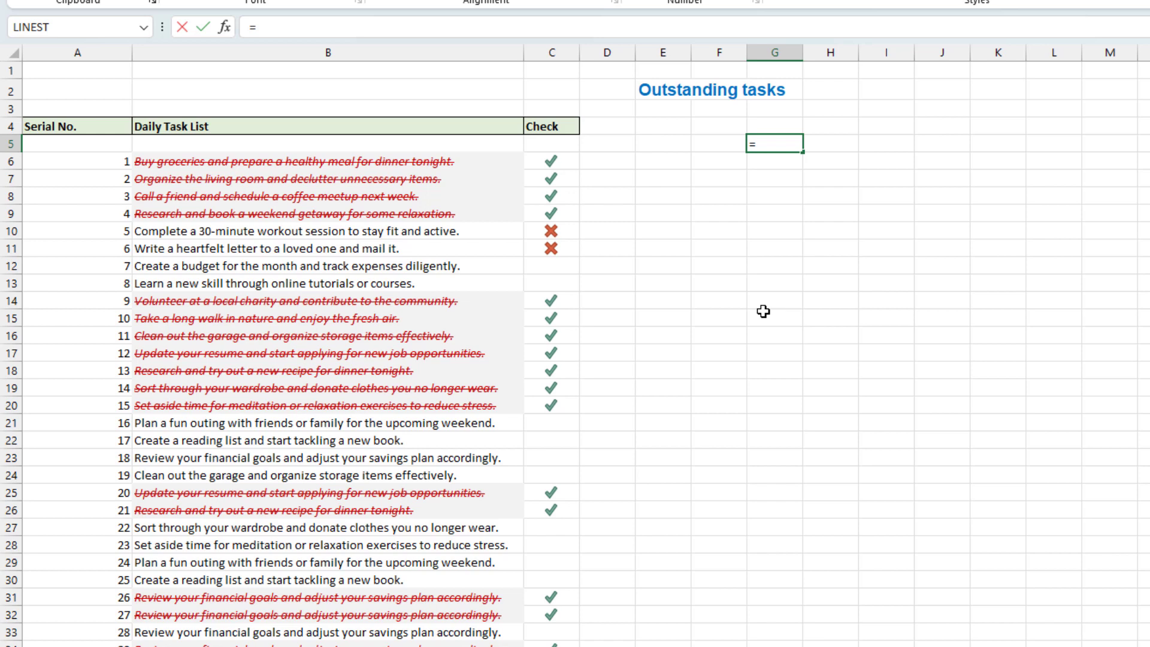
text(=filter)
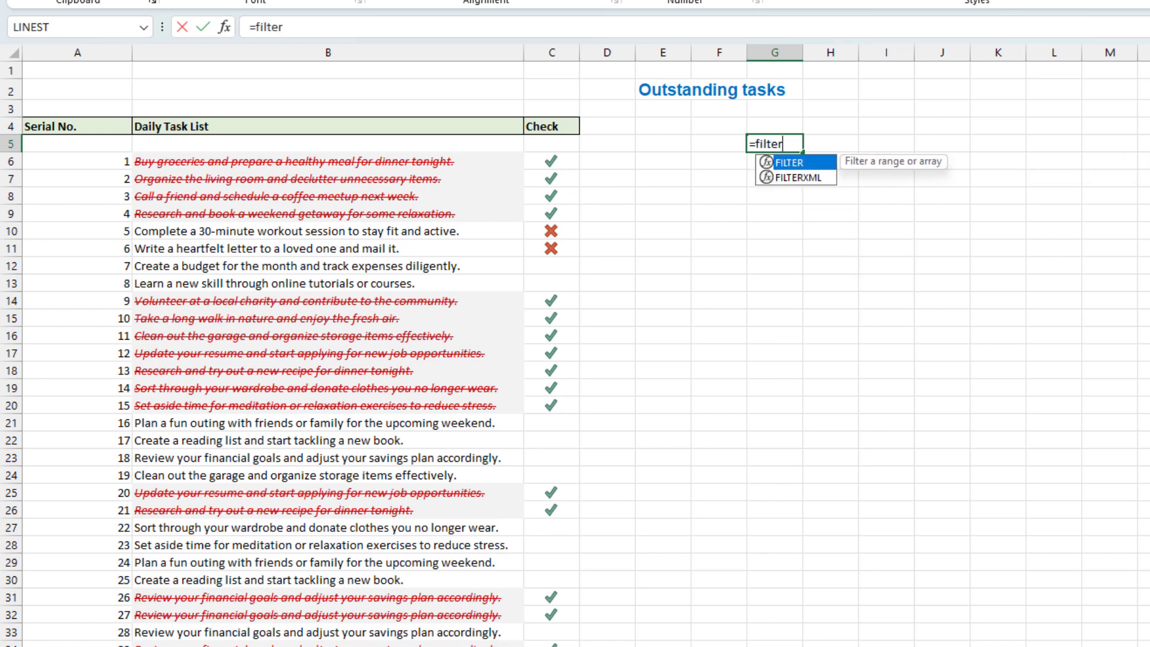
key(Tab)
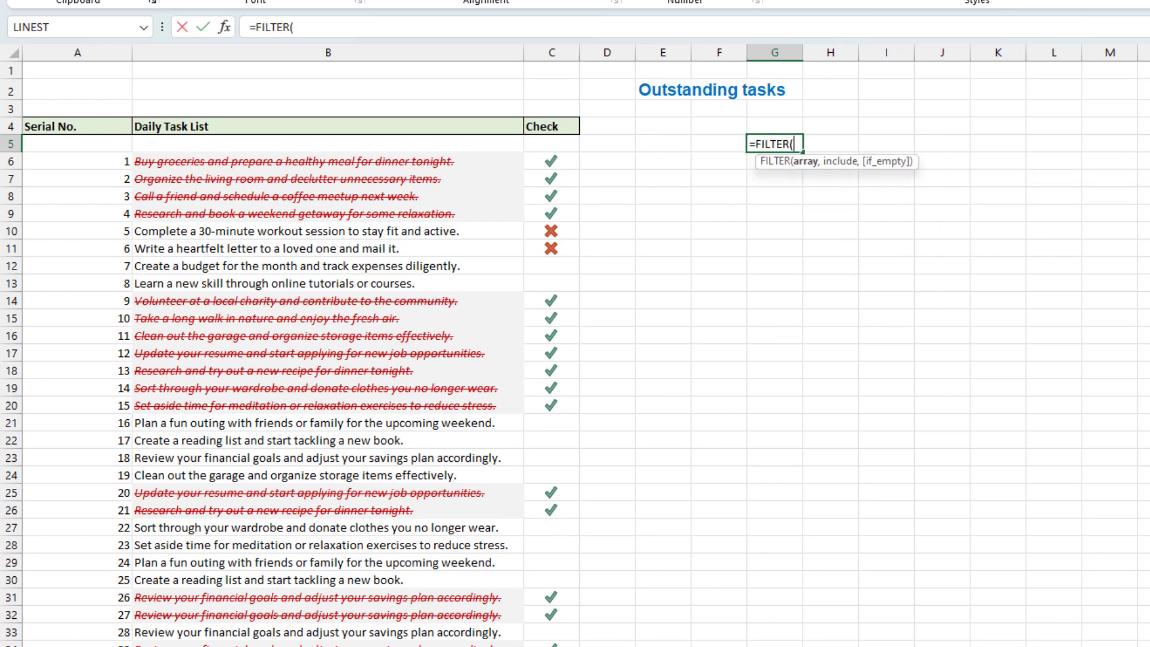
key(Left)
key(Left)
key(Left)
key(Left)
key(Left)
key(Down)
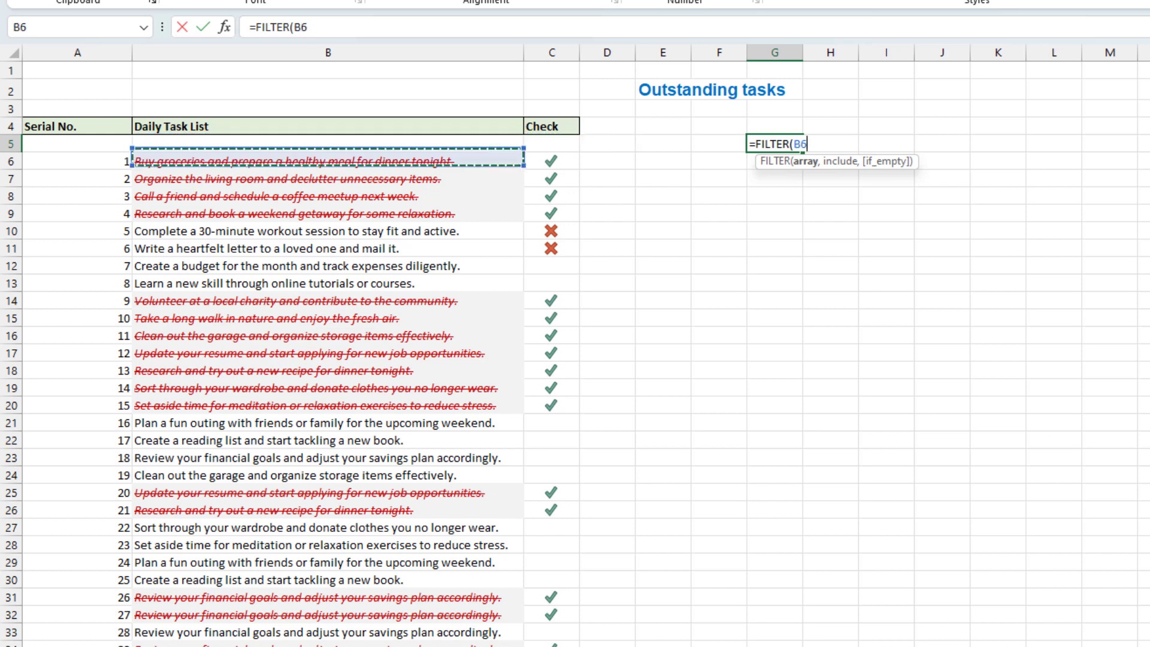
key(ctrl+shift+Down)
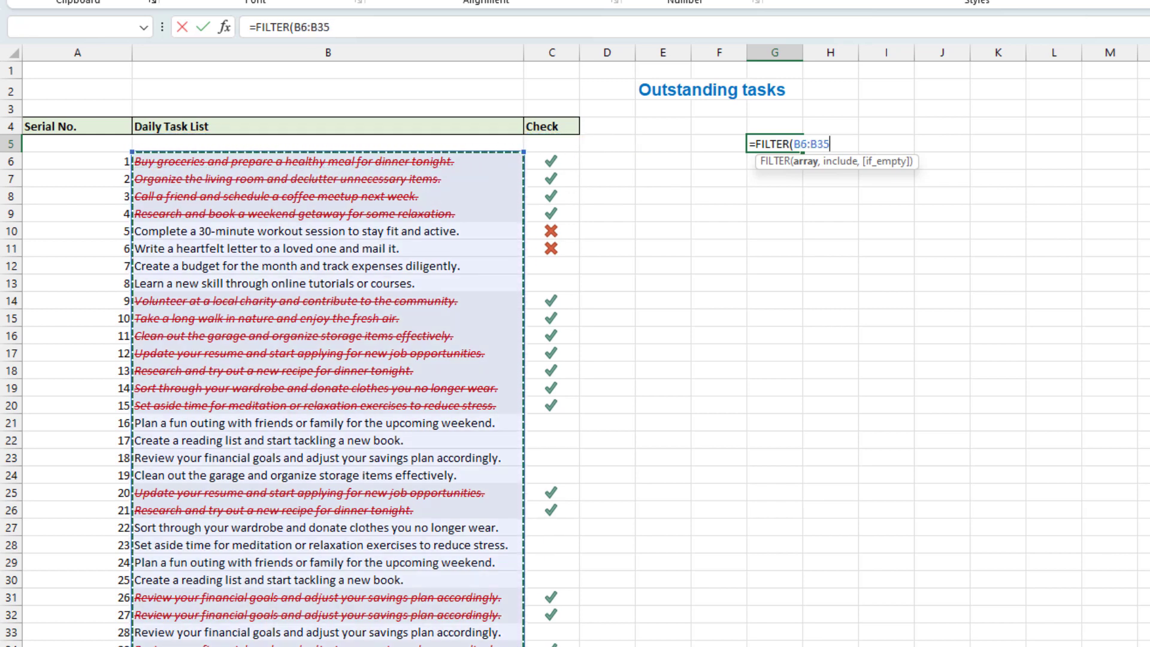
text(,)
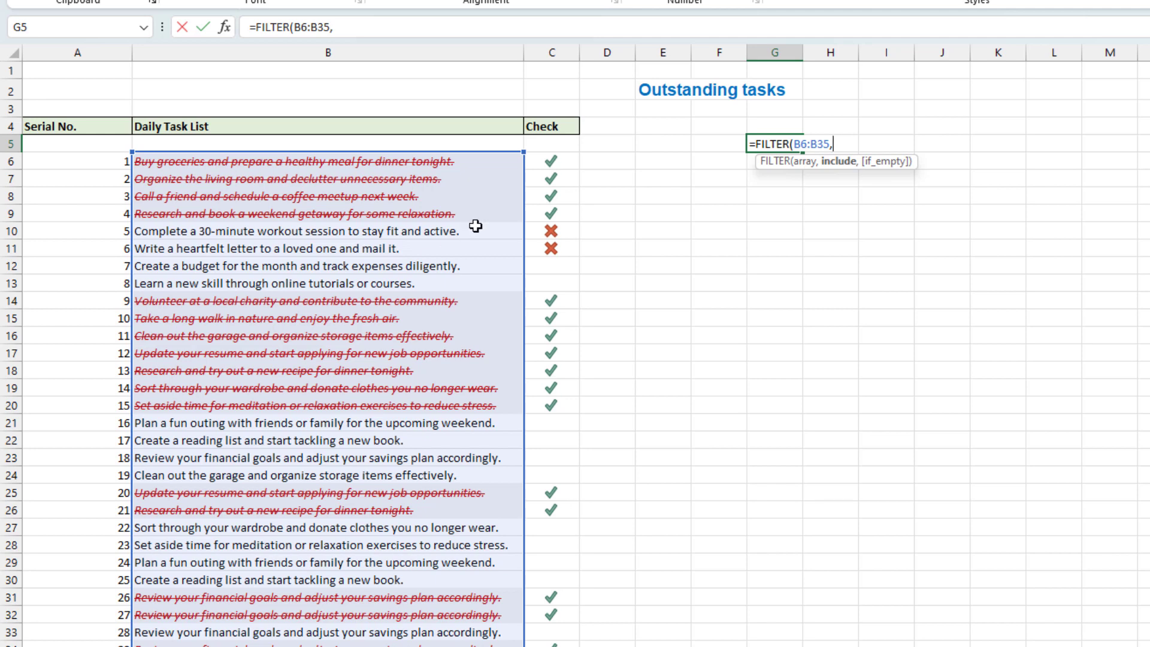
drag(551, 160, 550, 646)
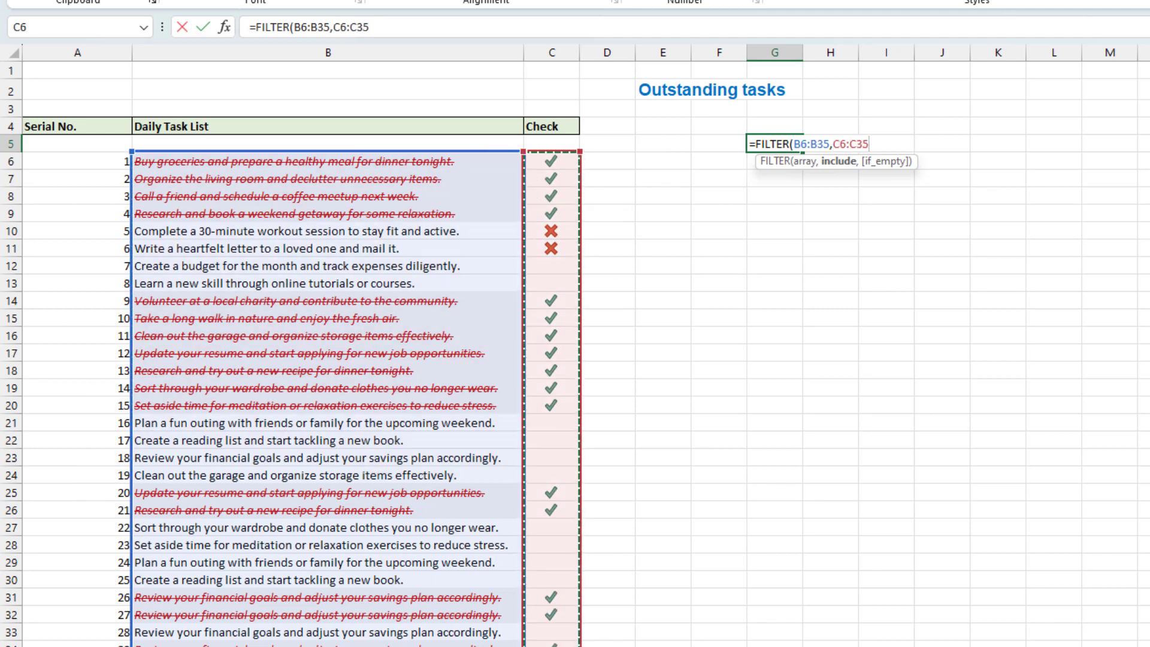
text(<=0)
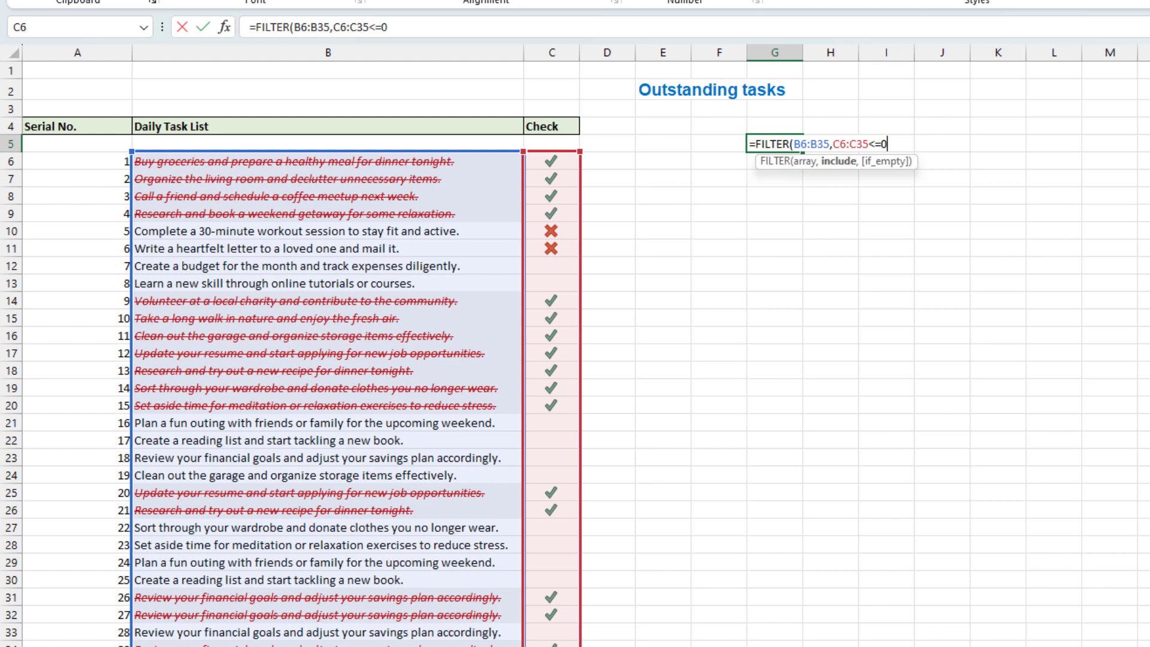
text(,"No outstanding Task"))
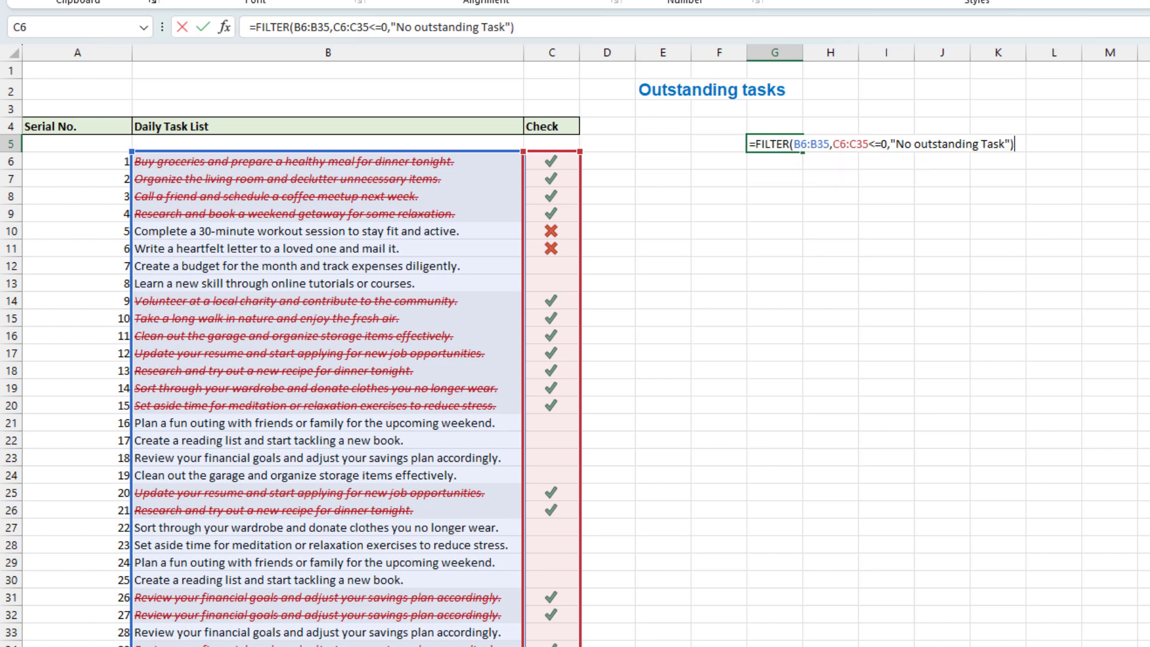
key(Return)
click(775, 458)
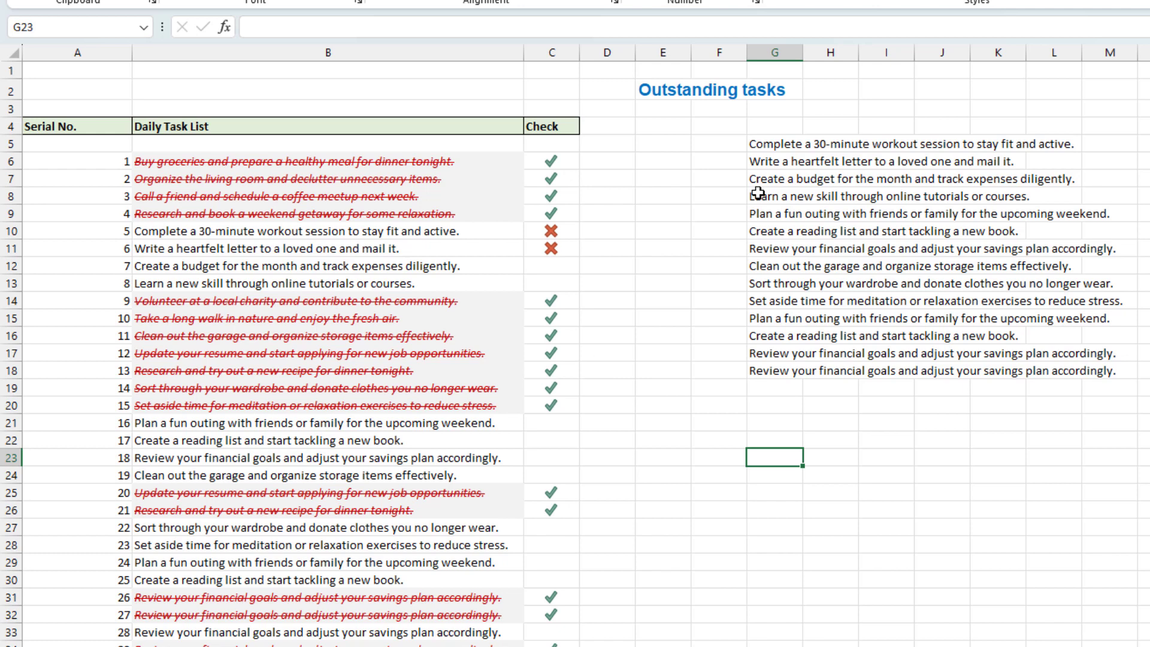
Enter =SEQUENCE(COUNTA(G5#)) in F5, accepting Excel's suggested correction, to number the tasks.
click(724, 144)
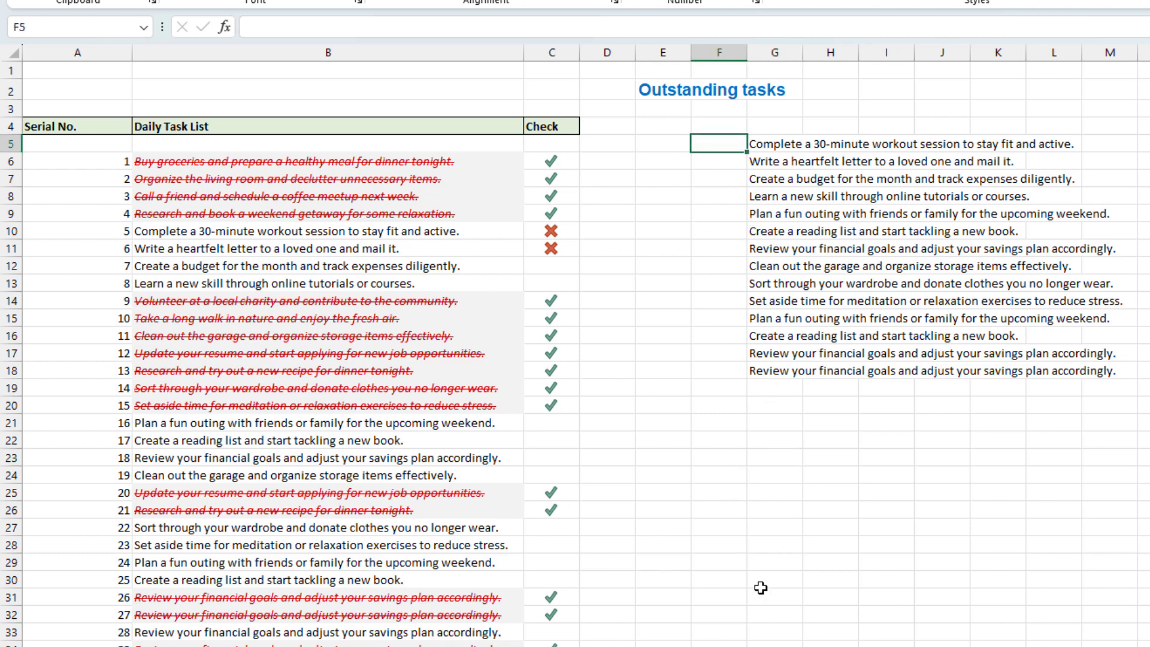
text(=seq)
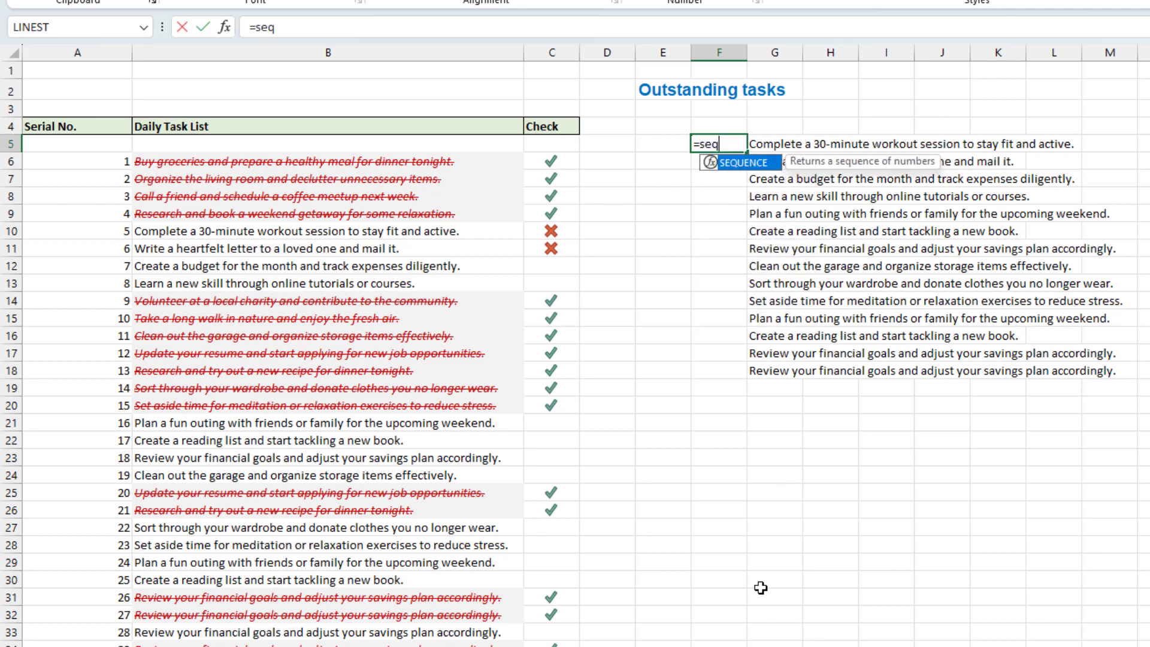
key(Tab)
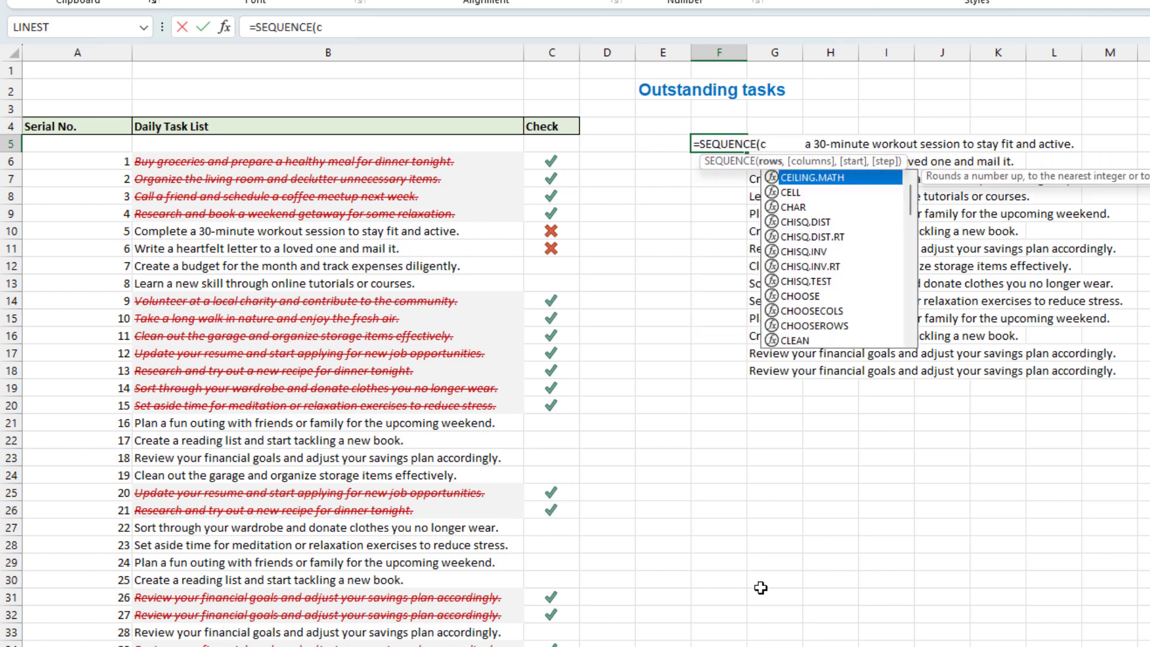
text(ount)
key(Down)
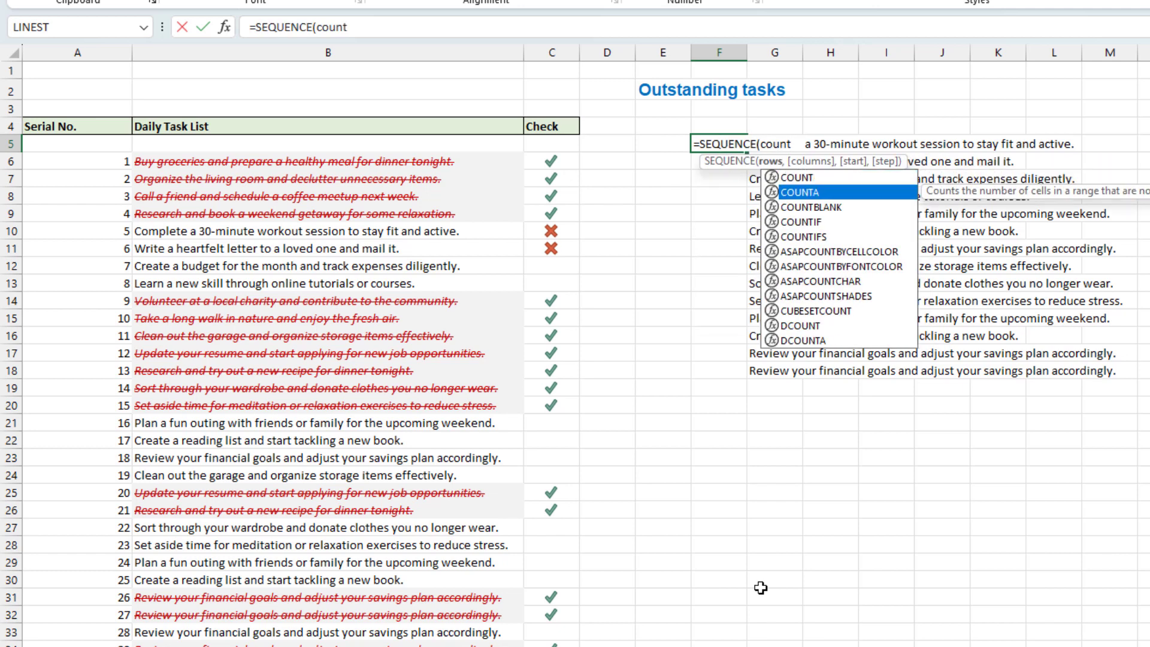
key(Tab)
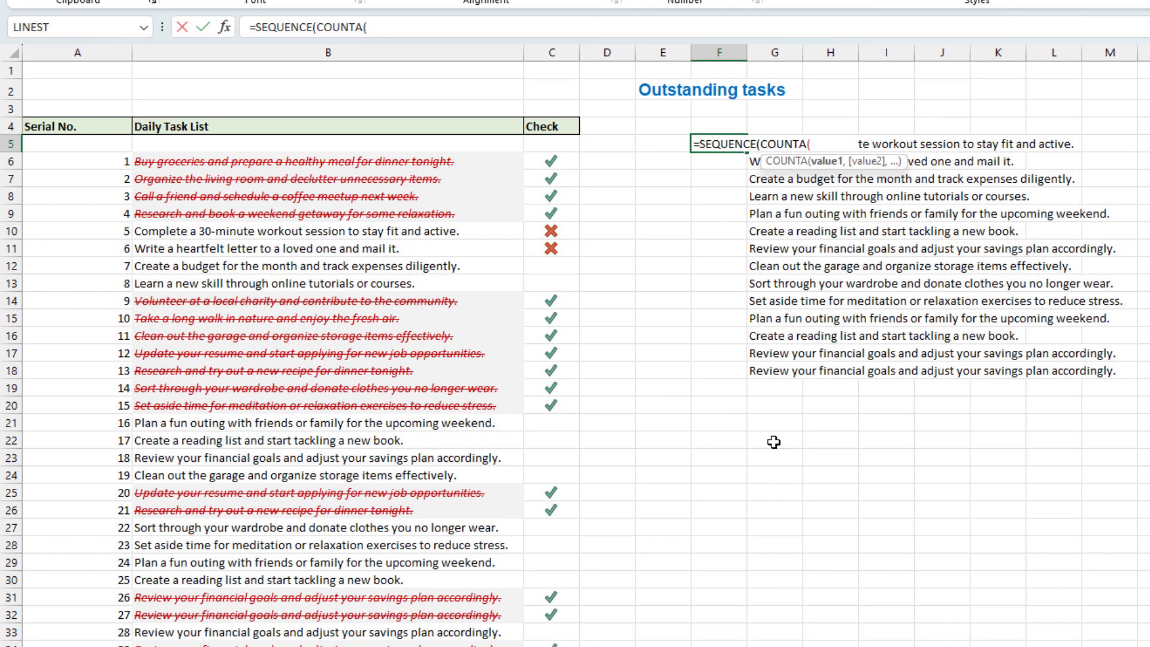
drag(777, 373, 778, 147)
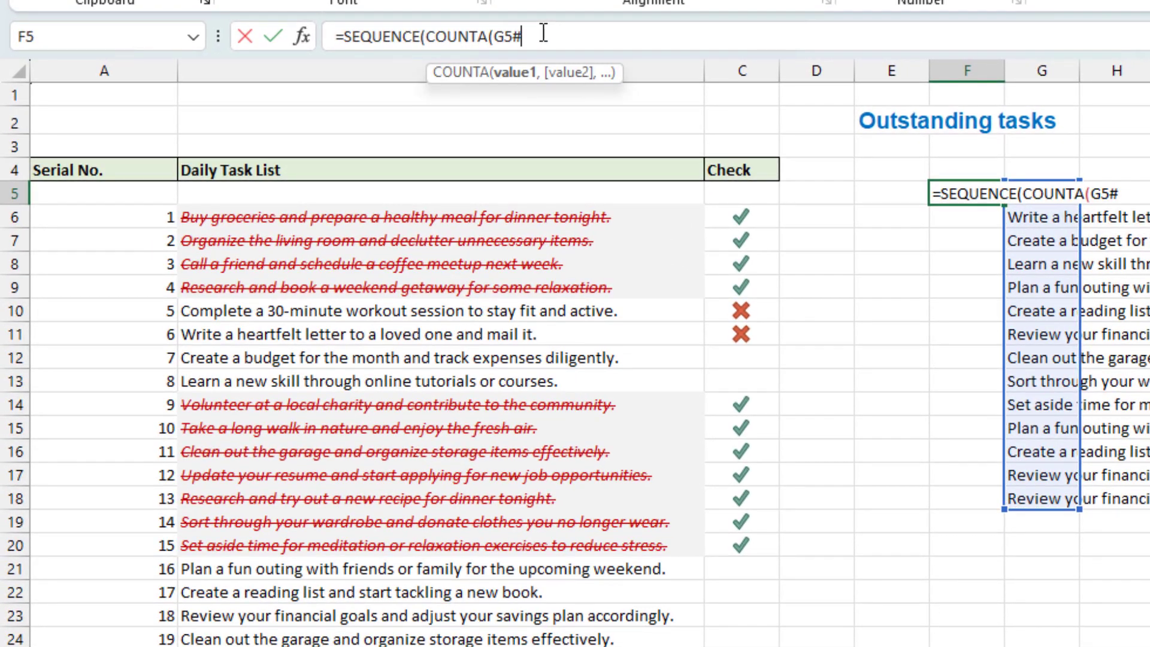
text())
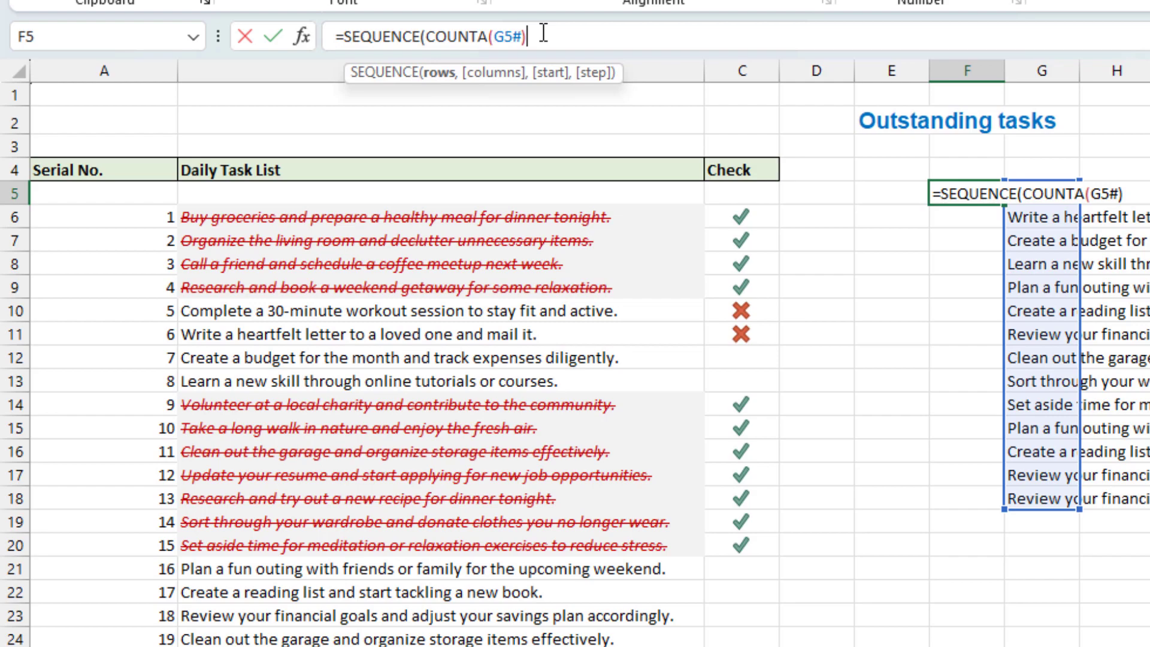
key(Return)
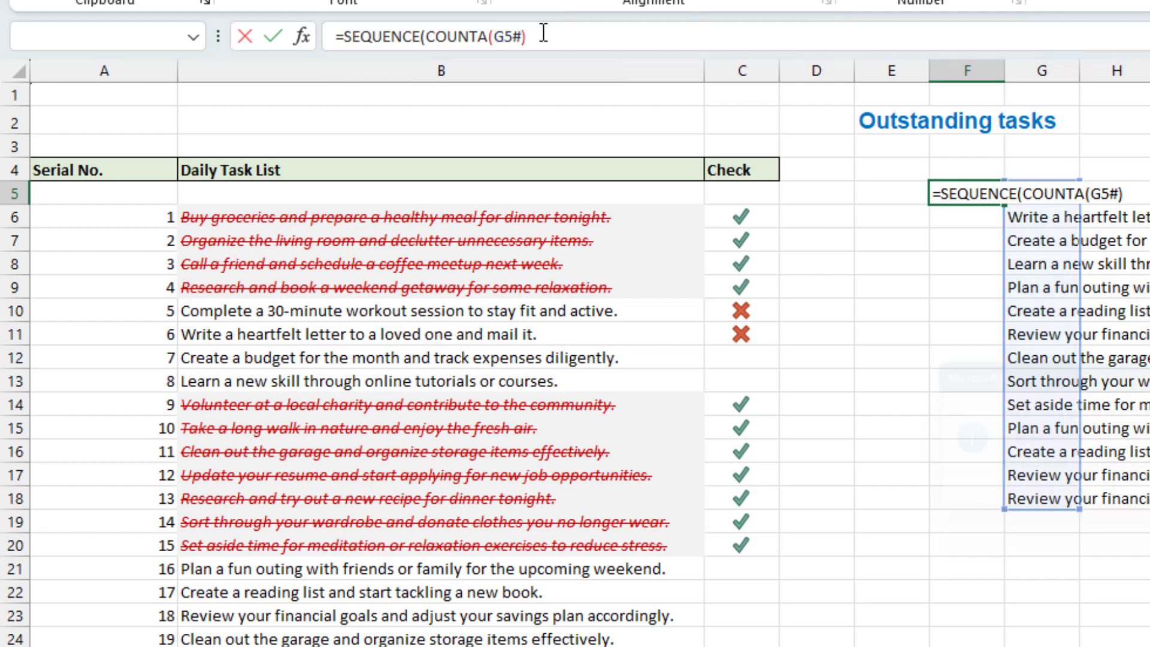
key(Return)
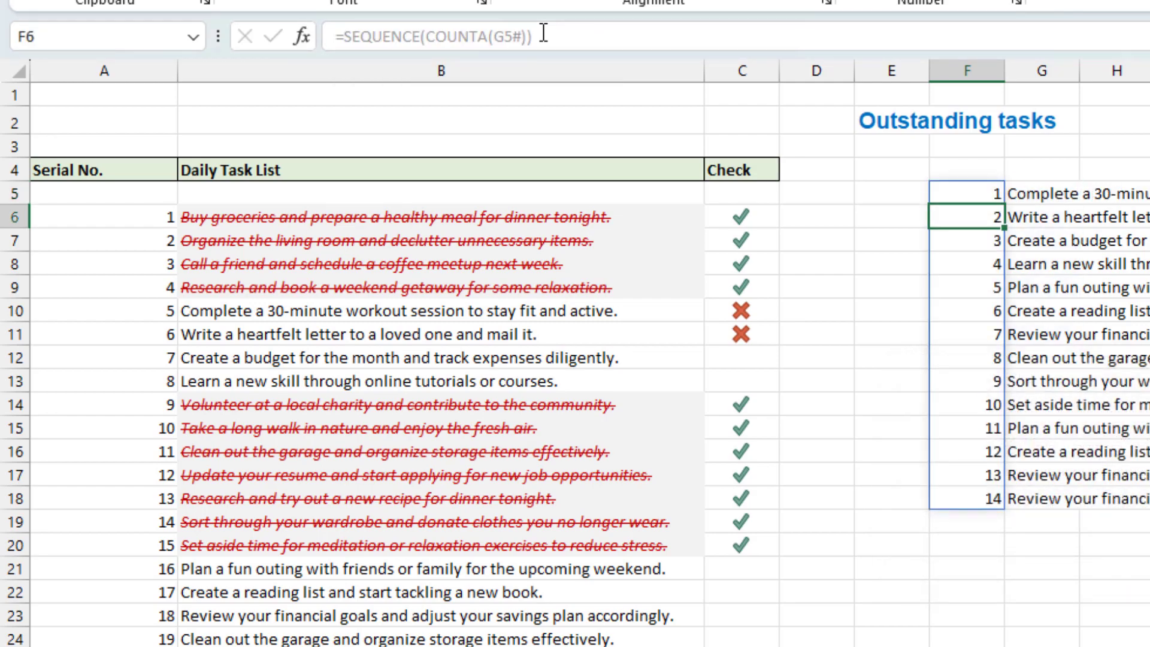
click(896, 174)
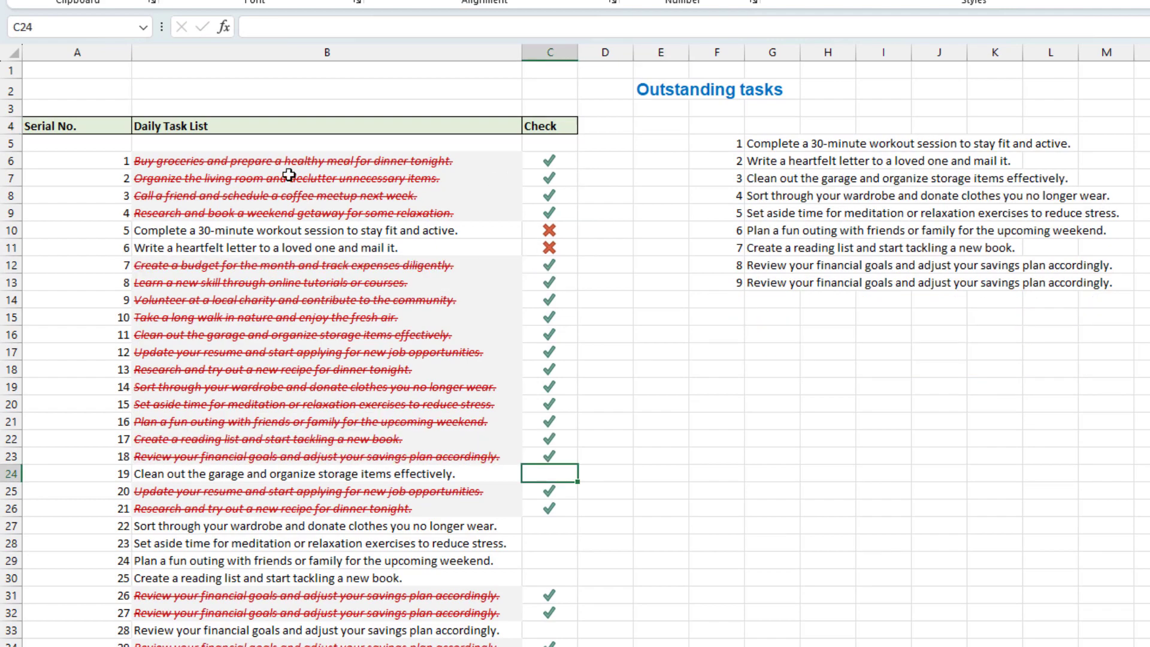
Group columns A–D using Data > Group by Columns, then collapse the group.
drag(114, 73, 616, 73)
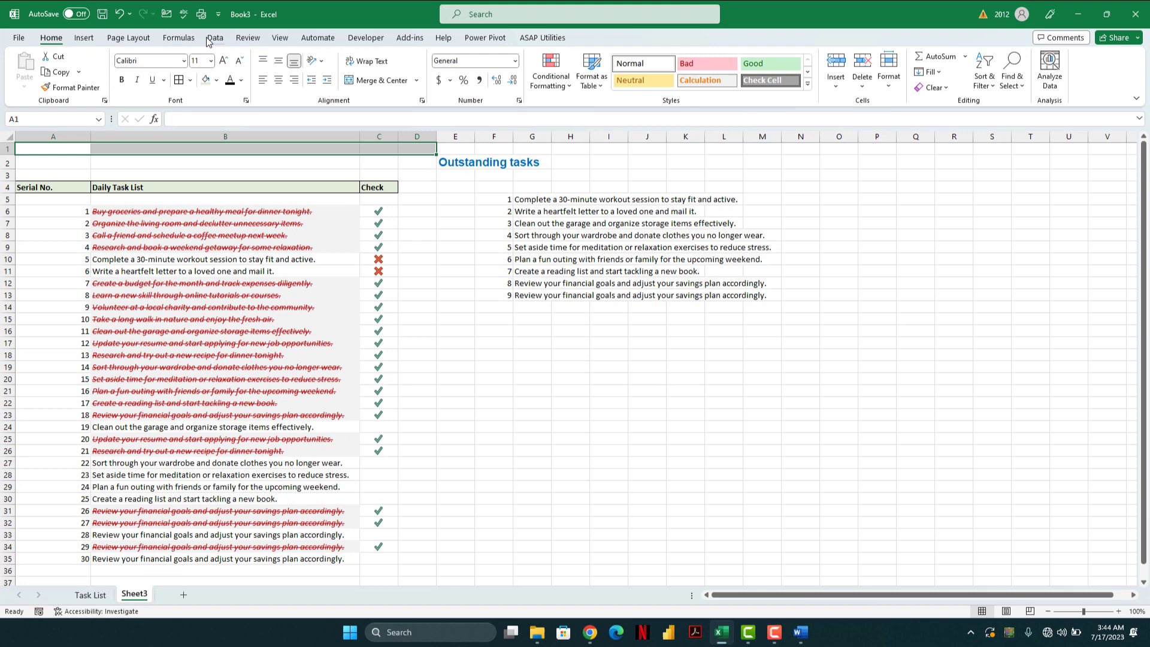
click(215, 37)
click(1006, 83)
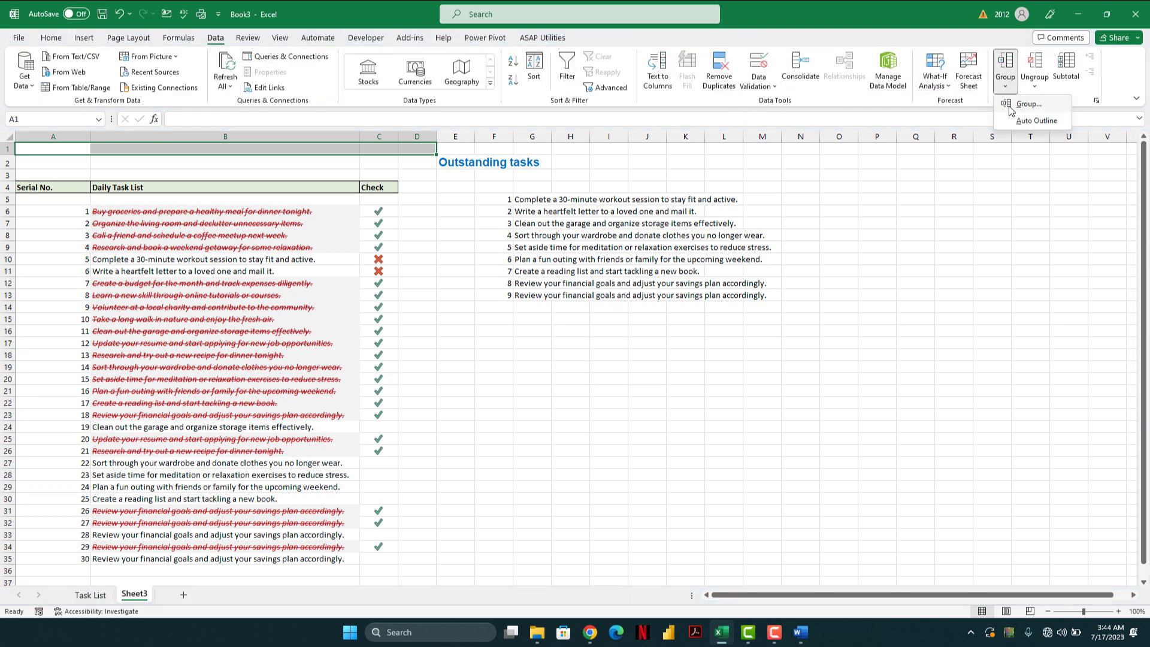
click(1029, 104)
click(683, 317)
click(678, 338)
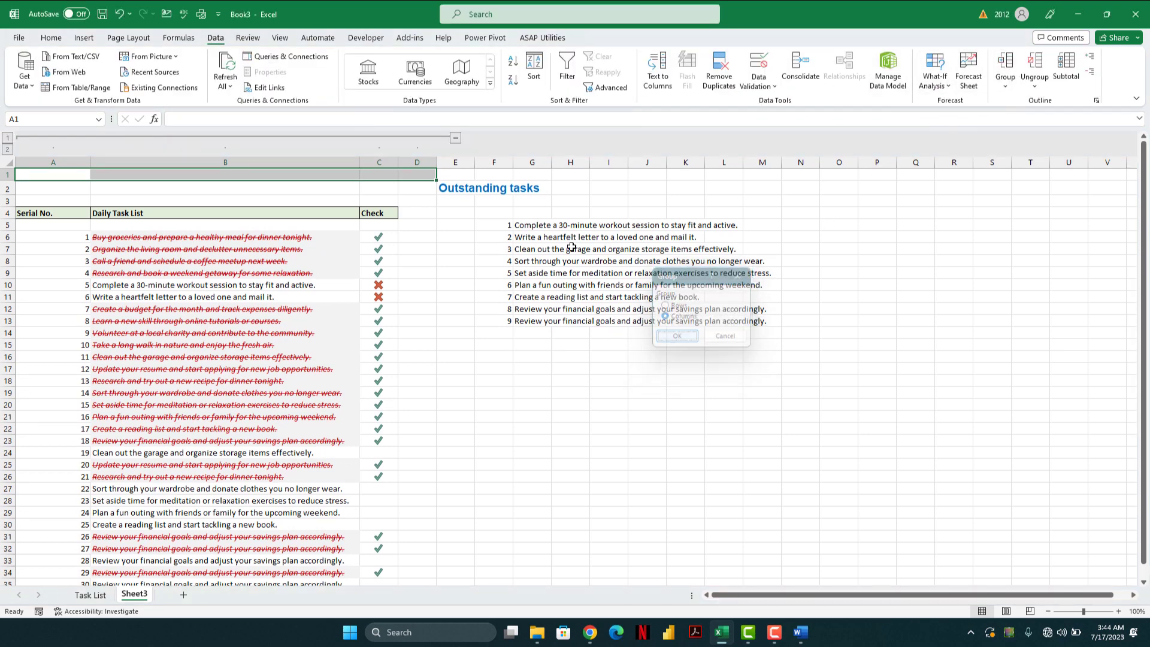
click(460, 142)
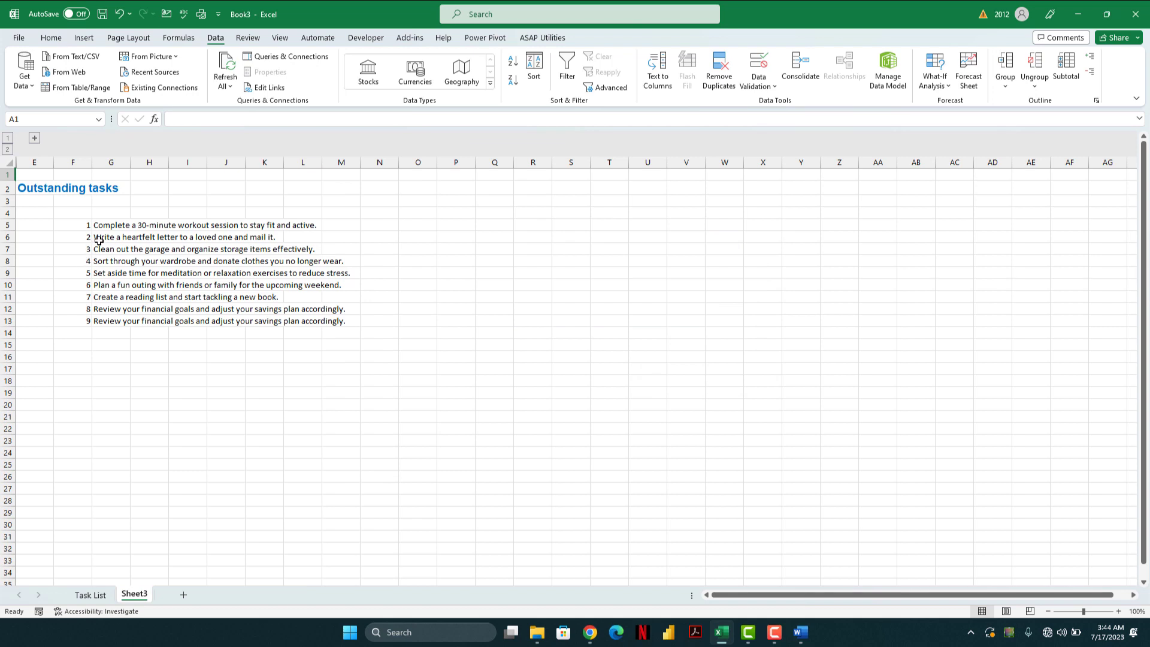